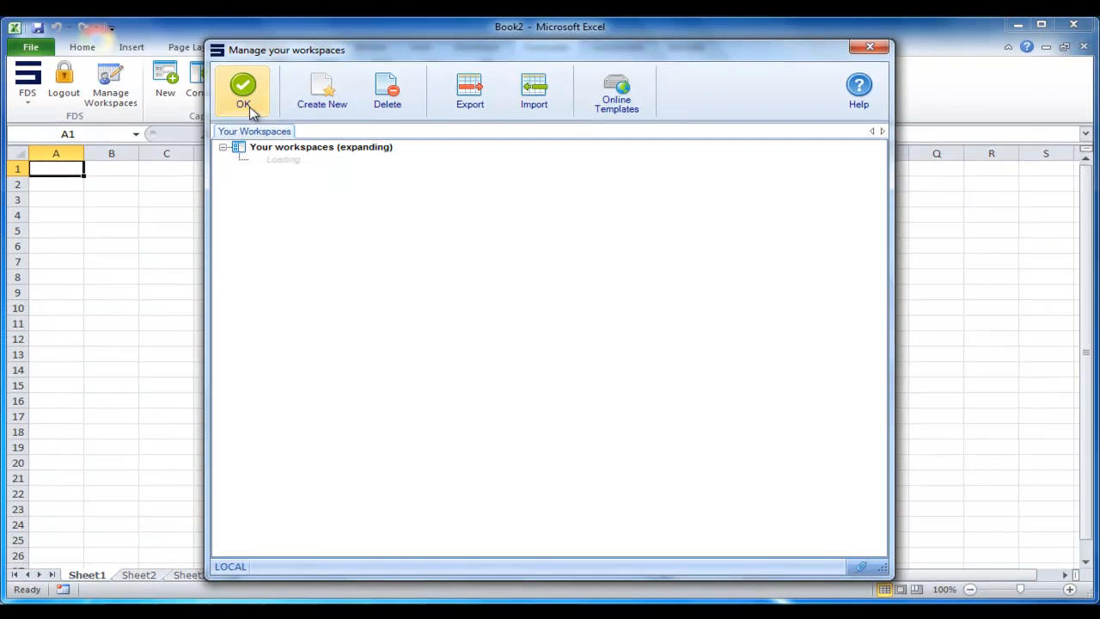
Step: Create a new data capture form named Kennels in the Buddy's Kennels workspace with the description "Your dog's holiday home"
click(250, 113)
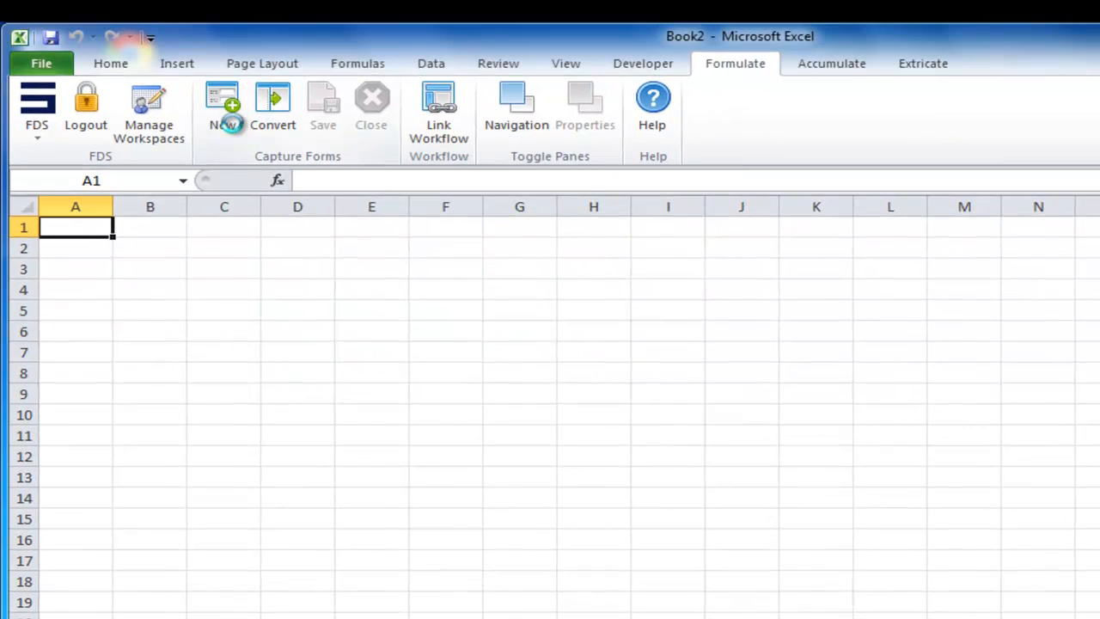
click(171, 86)
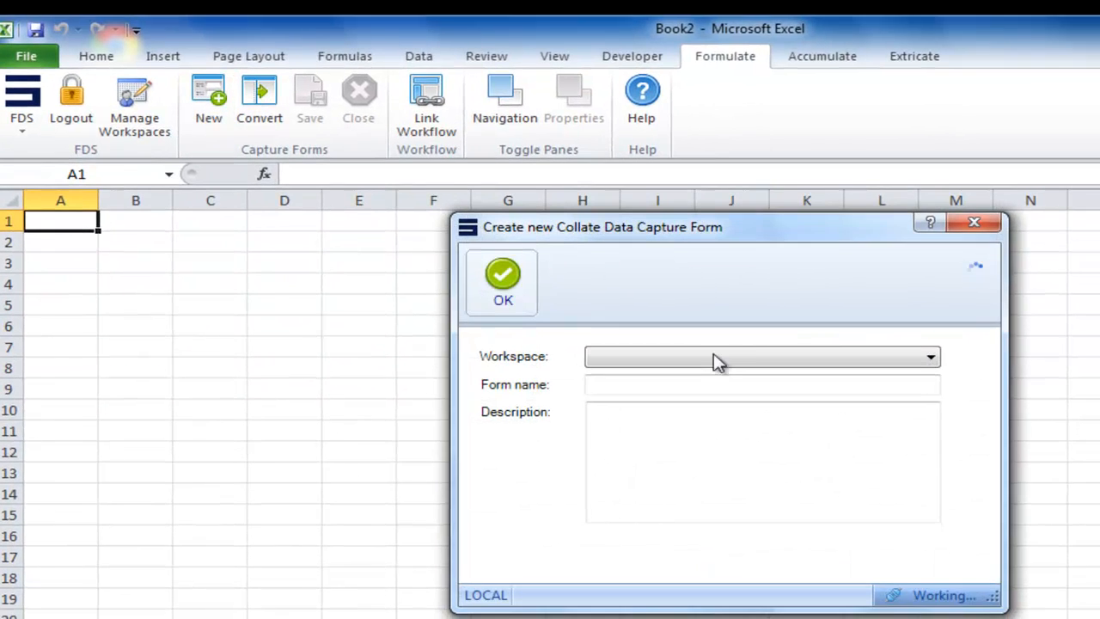
click(739, 363)
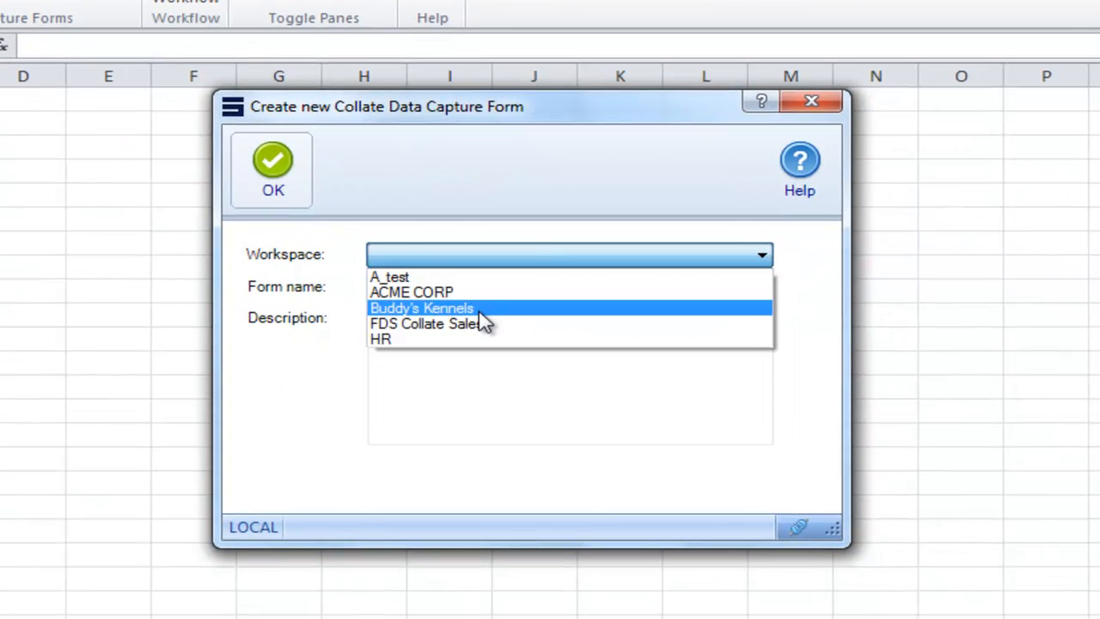
click(482, 311)
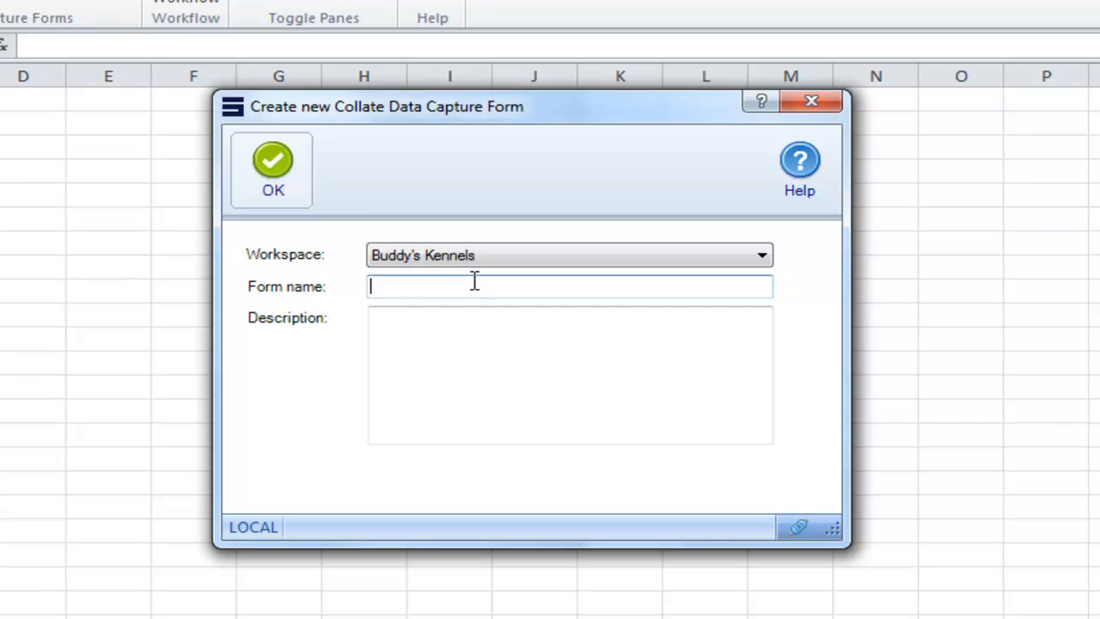
click(516, 379)
text(Your dog's holiday home)
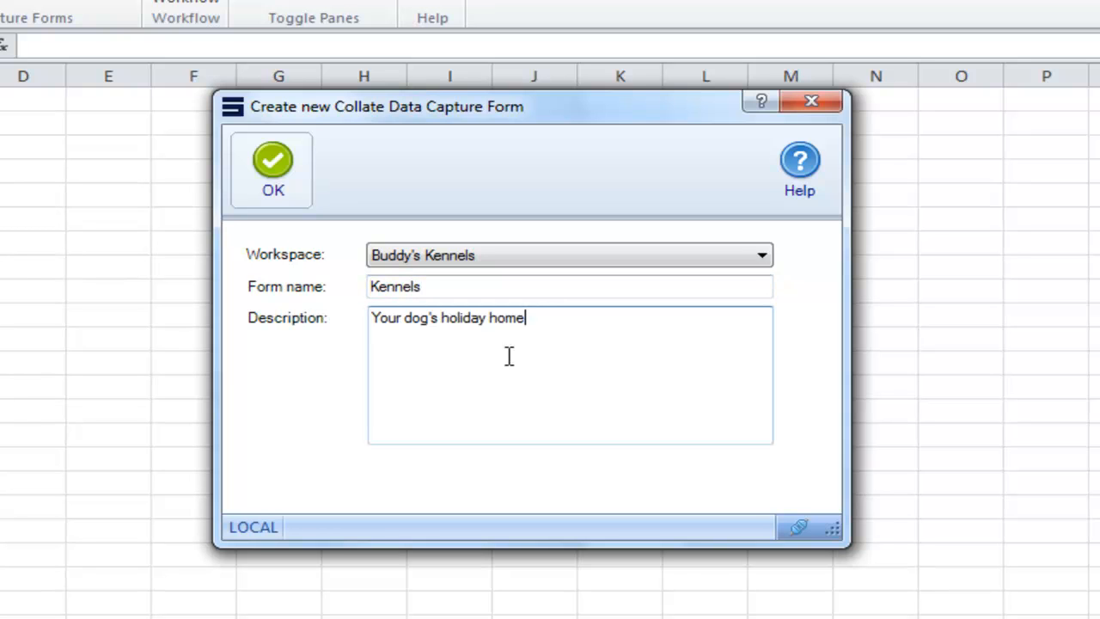
click(272, 169)
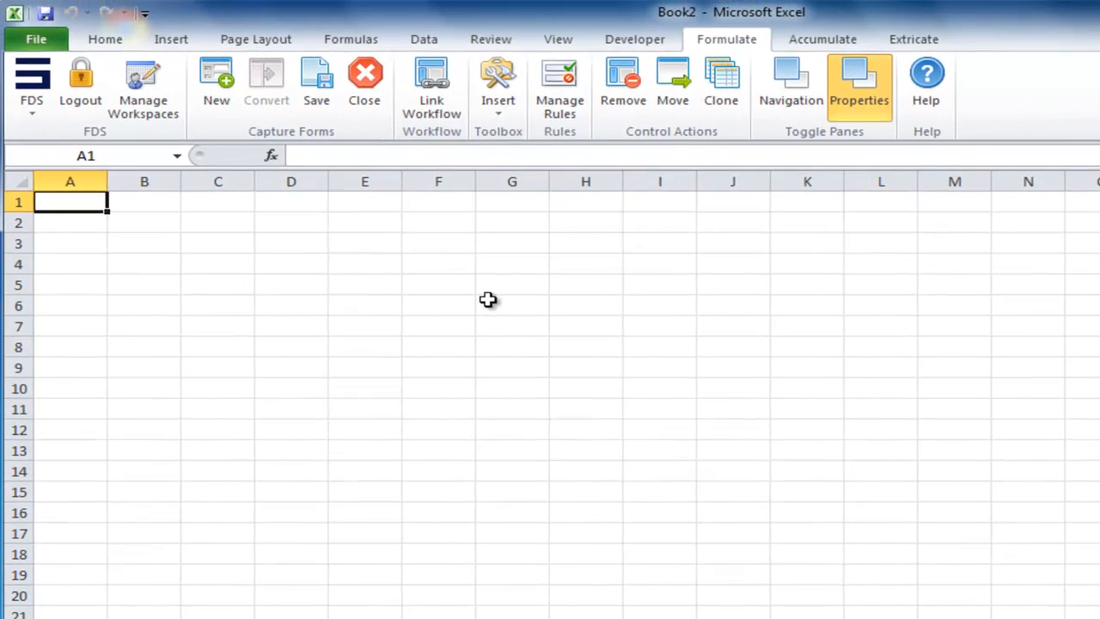
Step: Widen column D and enter the heading "Client Information" in cell D1
click(320, 200)
drag(329, 181, 533, 188)
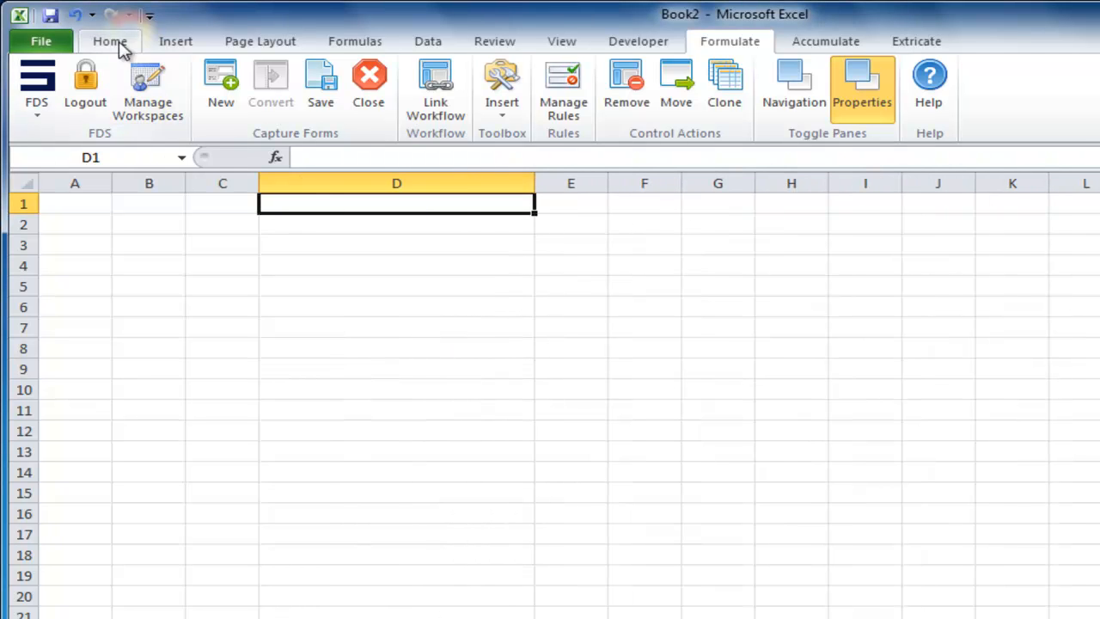
click(116, 43)
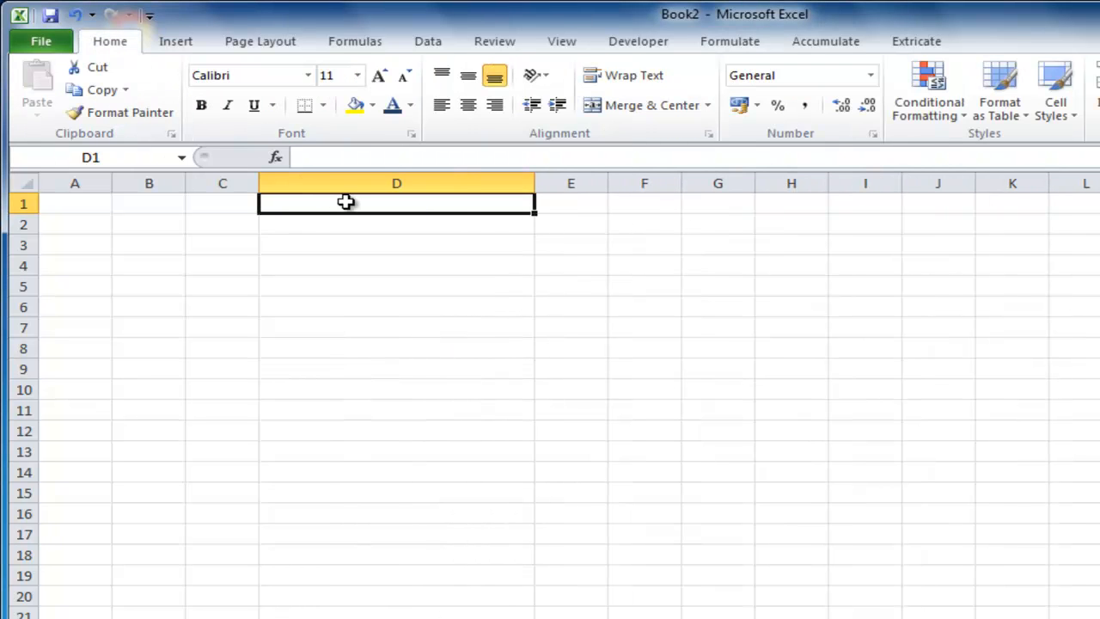
text(Client Information)
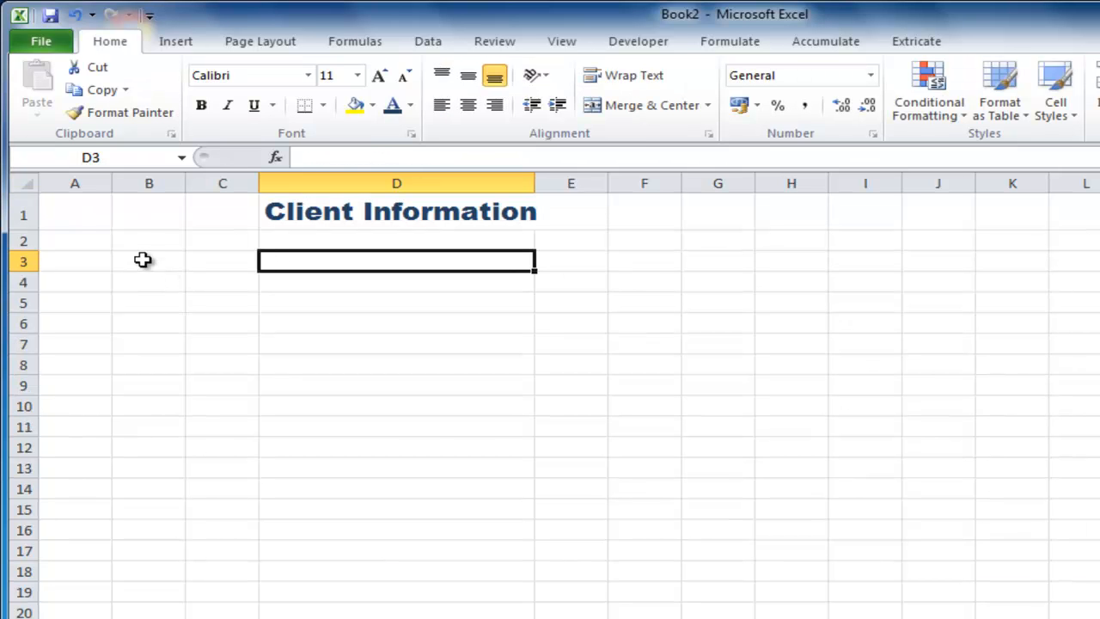
Step: Widen column B slightly and enter the label "Name of dog" in cell B3
click(139, 260)
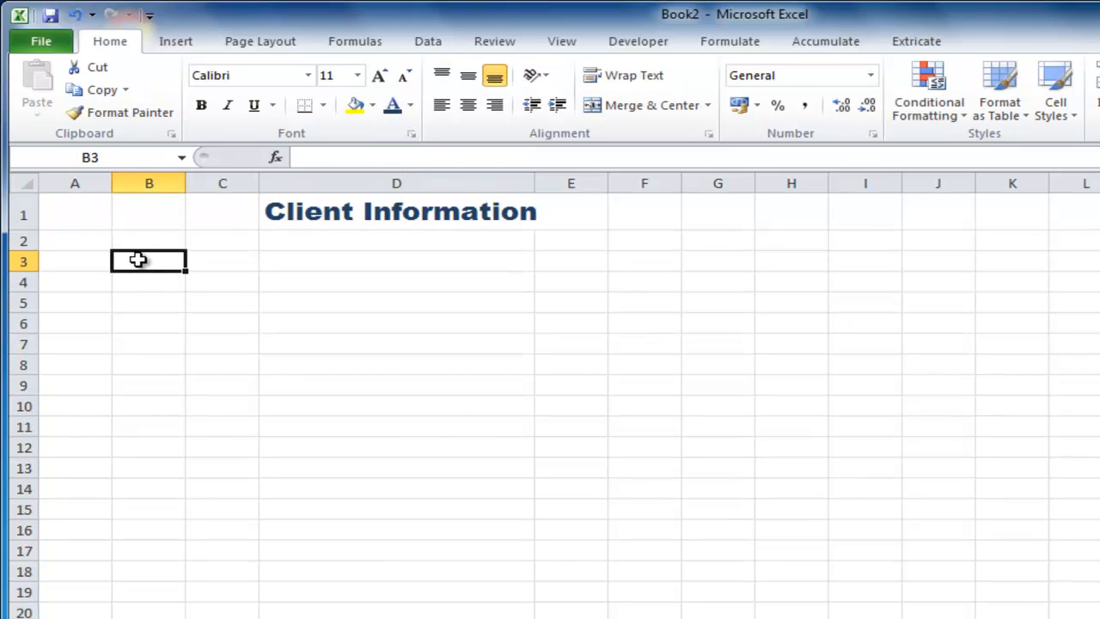
drag(188, 180, 215, 182)
text(Name of dog)
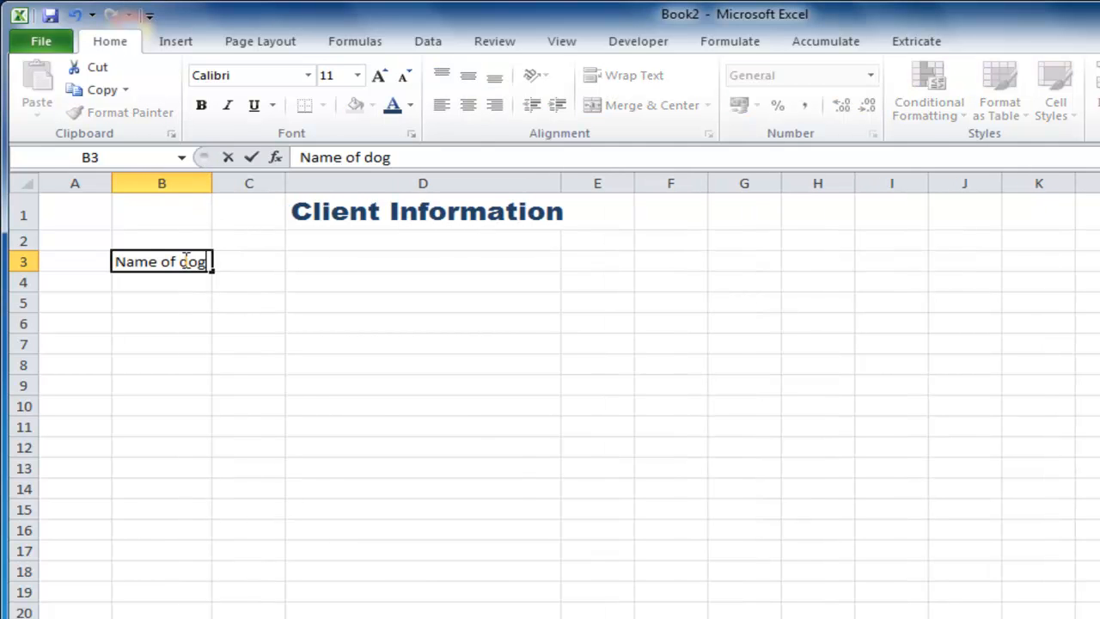
Step: Insert a textbox control in cell D3 and set its field name to Dogname
click(306, 259)
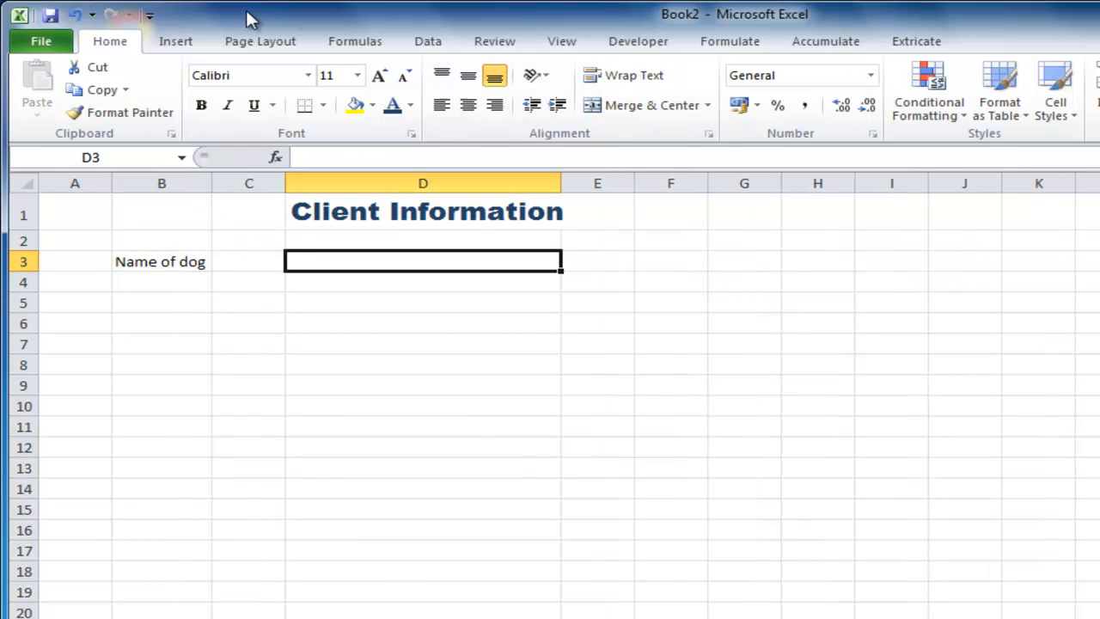
click(727, 43)
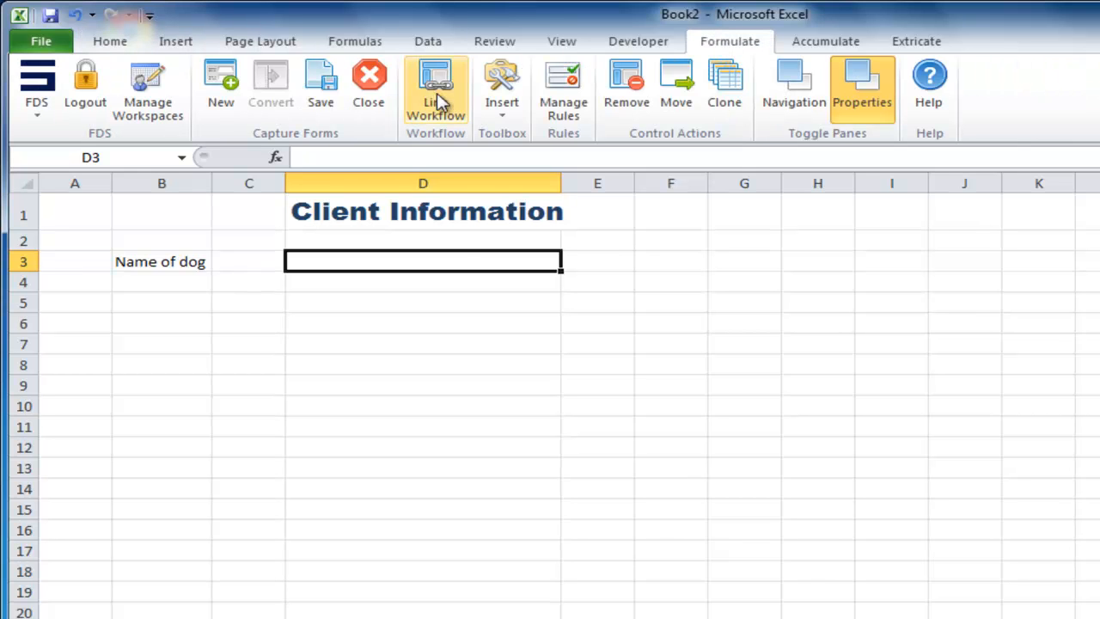
click(496, 102)
click(521, 152)
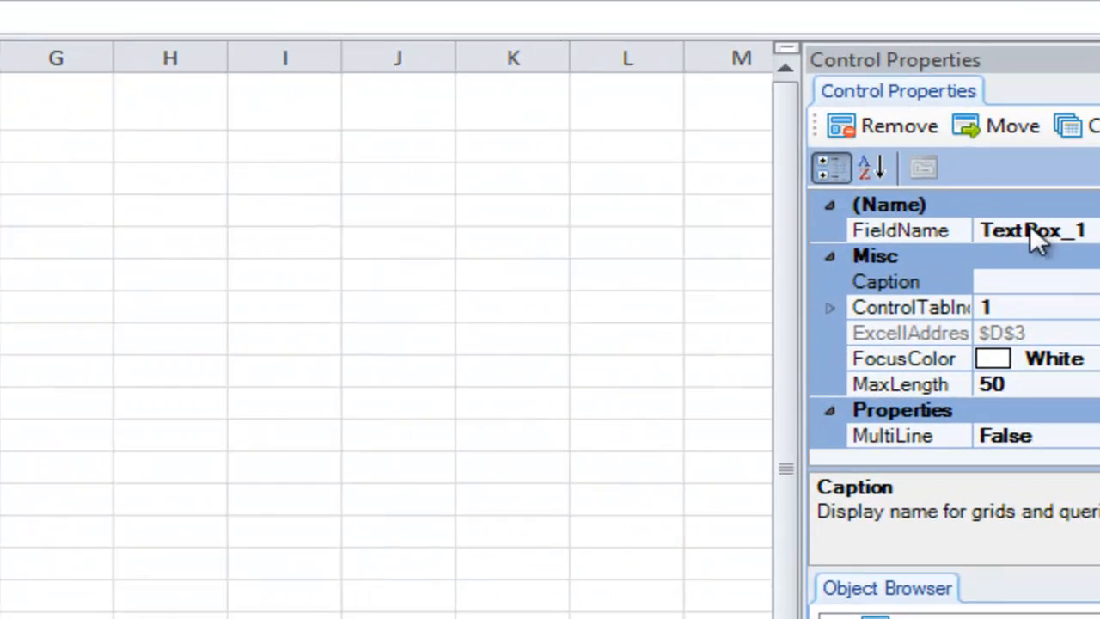
drag(1016, 219, 851, 216)
text(Dogname)
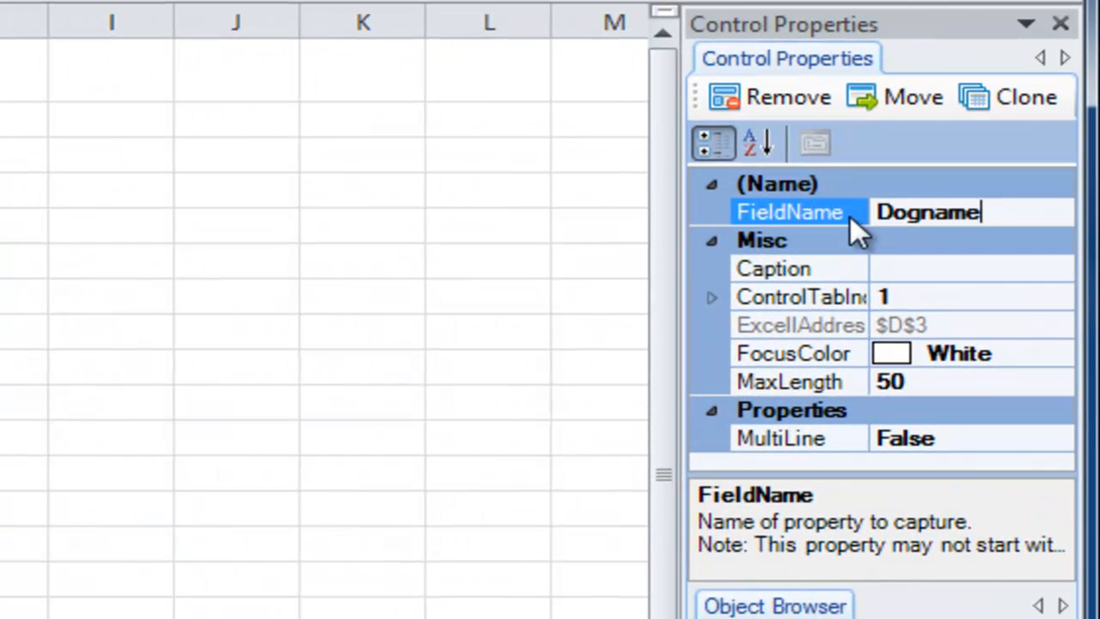
click(898, 274)
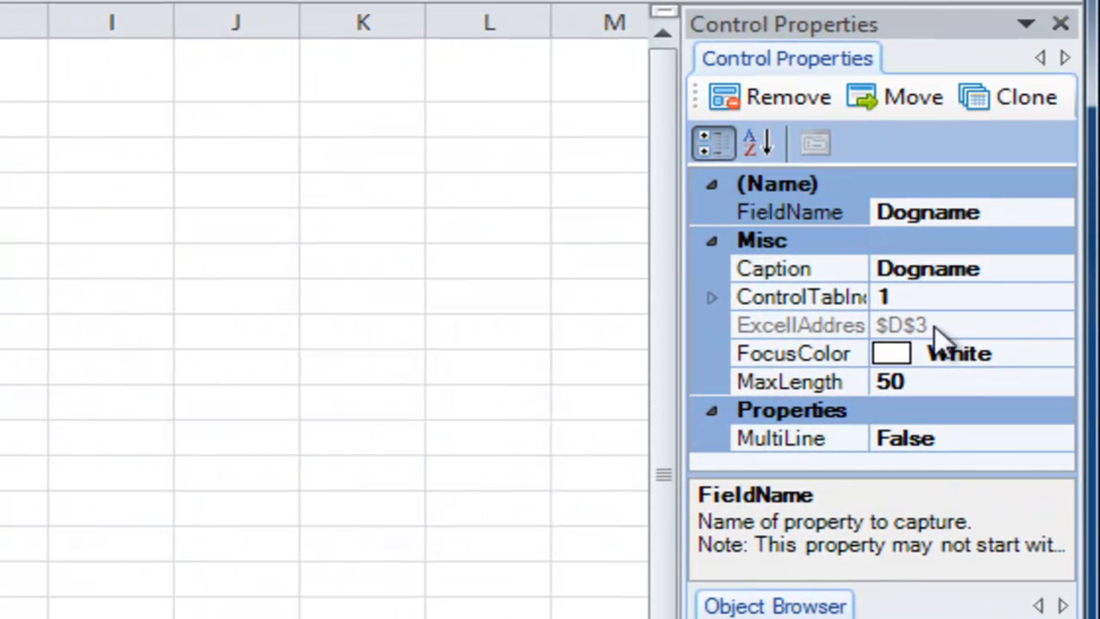
click(852, 382)
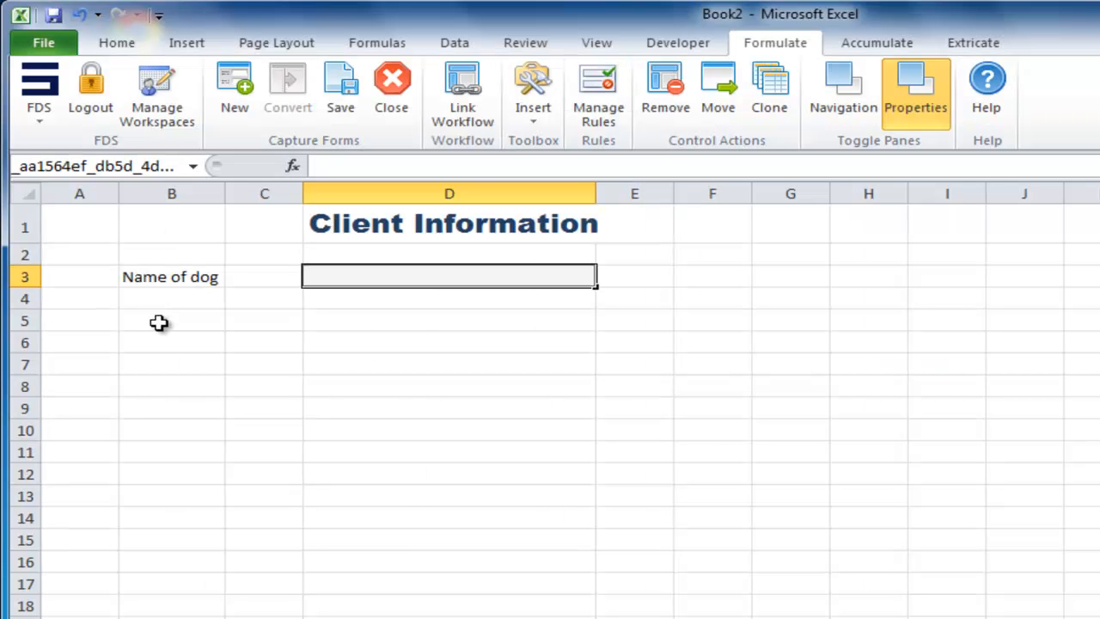
Step: Enter the label "Age" in cell B5 and insert a numeric control in cell D5
click(159, 322)
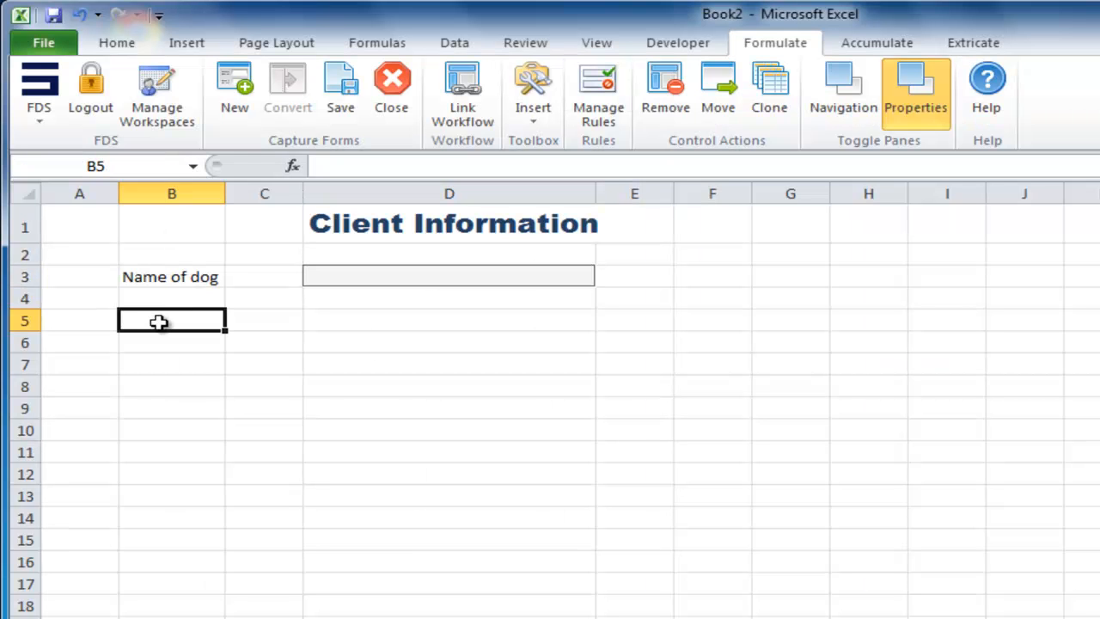
text(A)
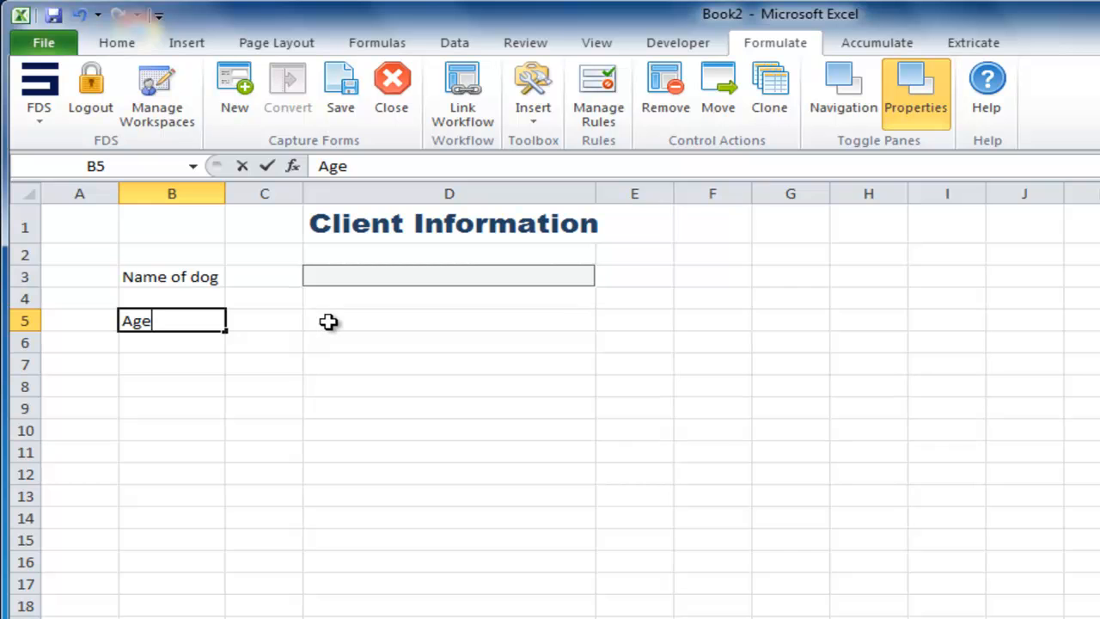
text(ge)
click(328, 321)
click(531, 104)
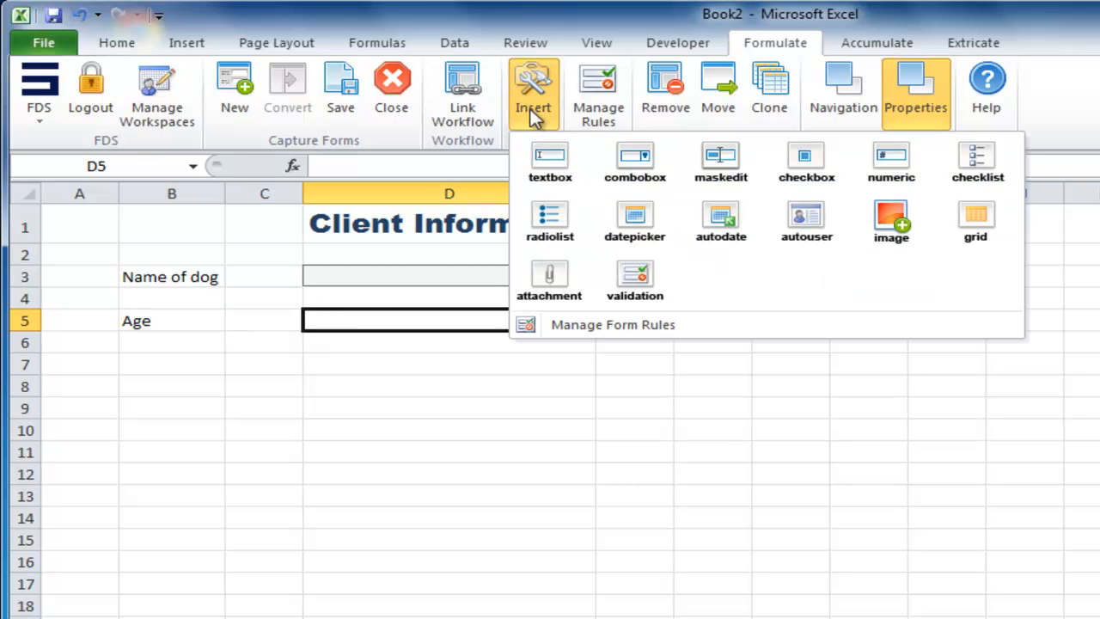
click(891, 164)
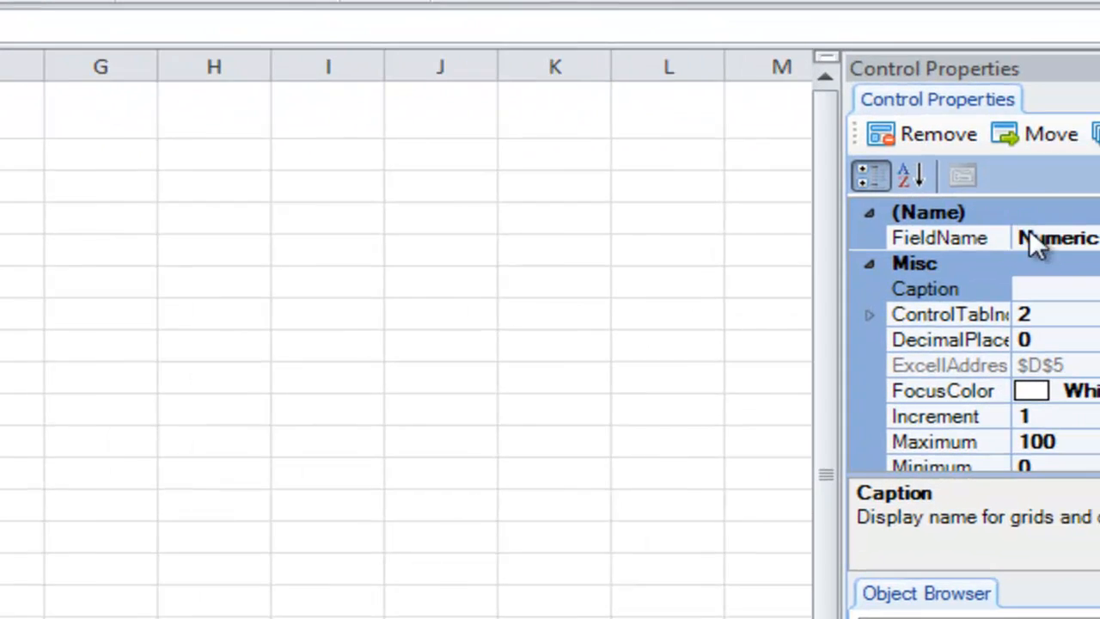
Step: Set the field name of the numeric control in D5 to Age
double_click(1035, 238)
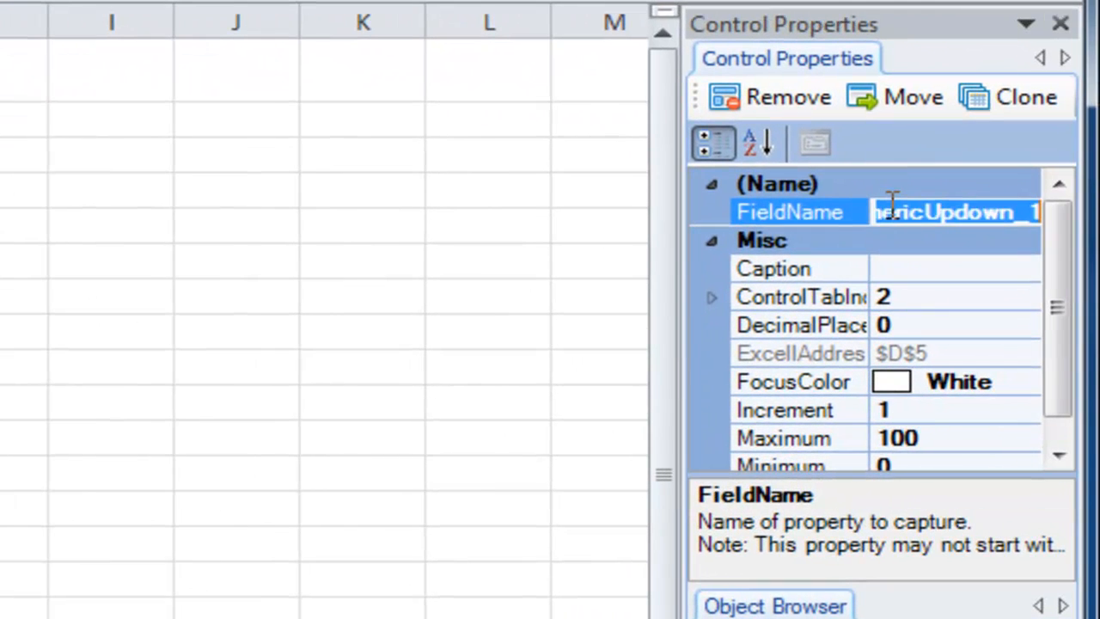
text(Age)
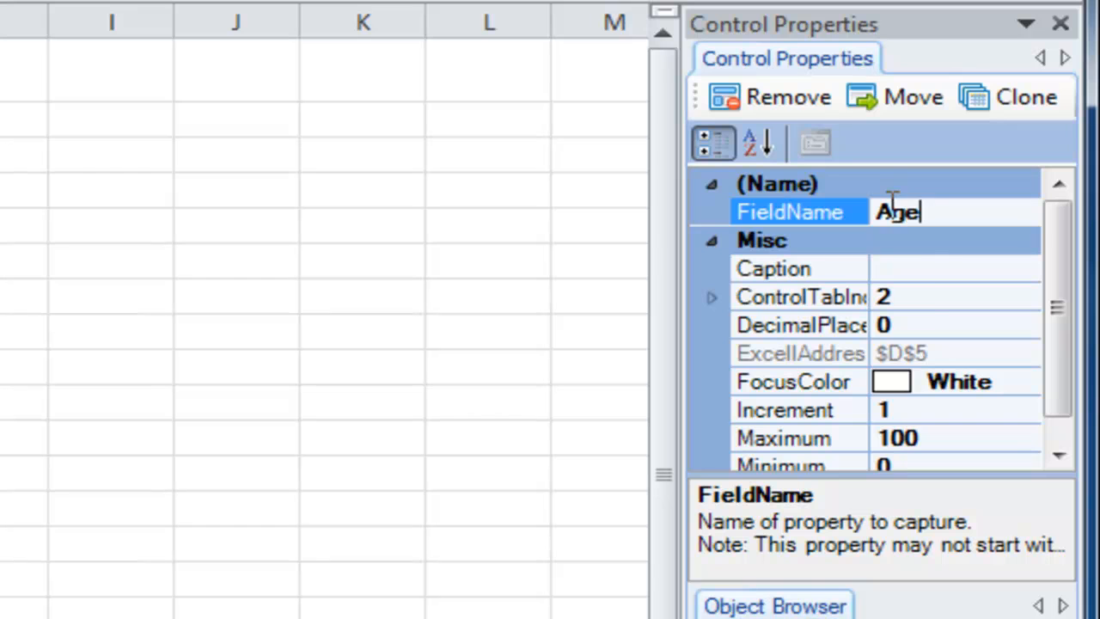
key(Return)
Step: Set the Age control's decimal places to 1 and its maximum to 20
click(917, 319)
key(BackSpace)
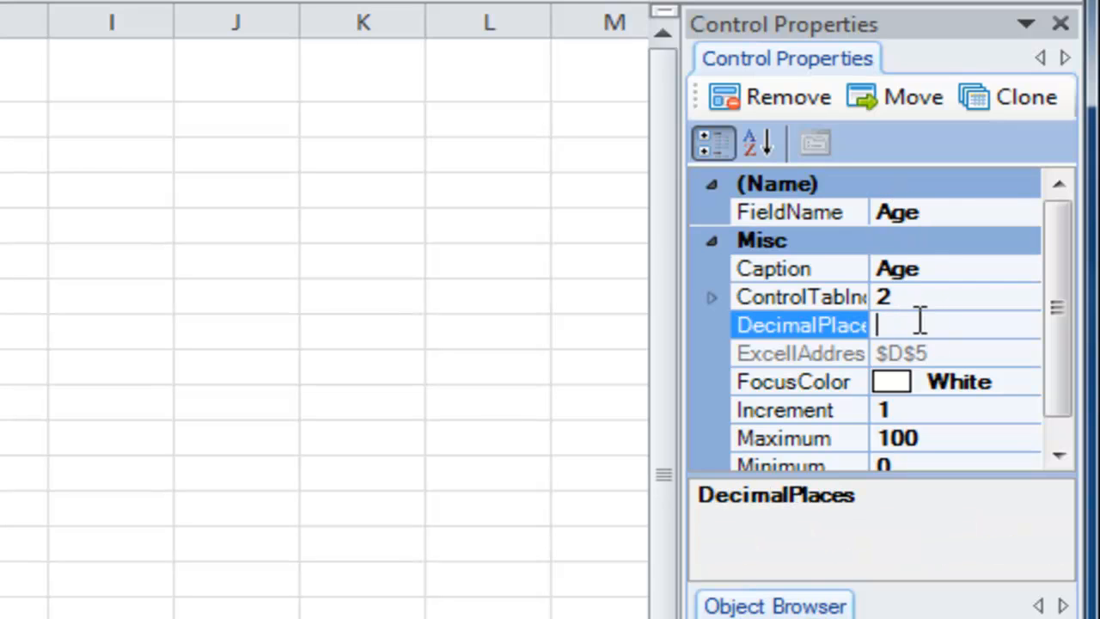
text(1)
click(937, 411)
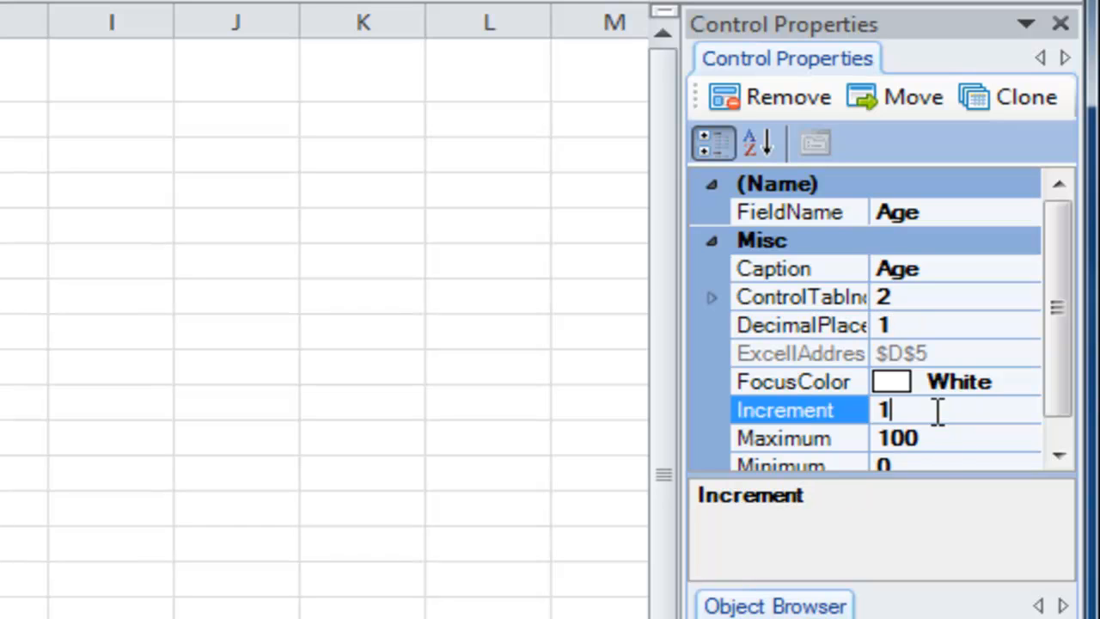
click(925, 438)
text(20)
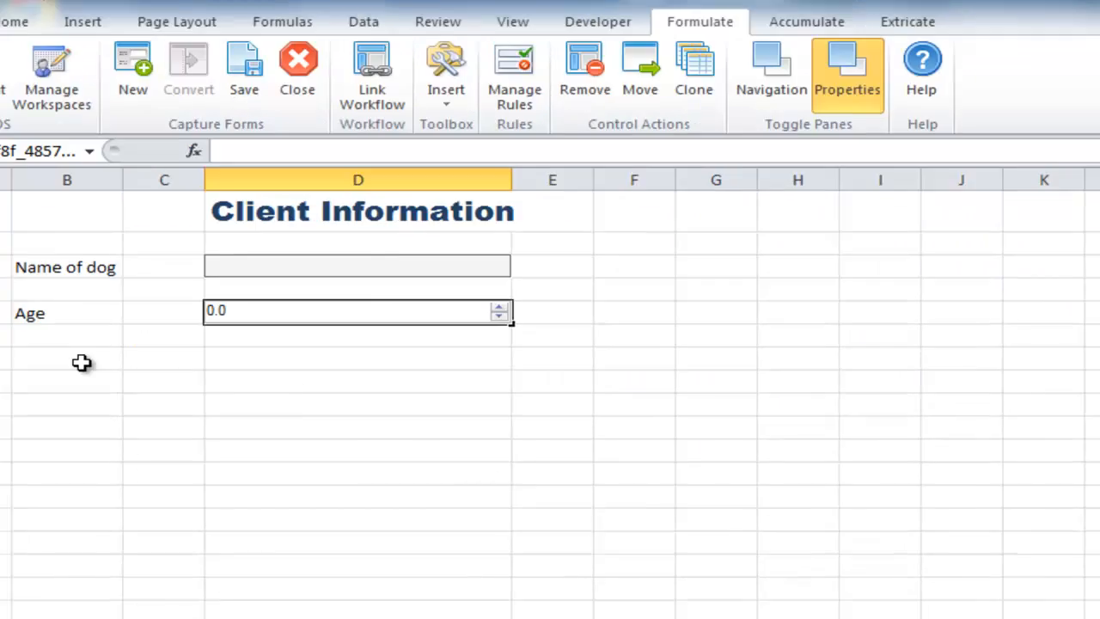
Step: Enter the label "Breed" in cell B7 and insert a combobox control in cell D7
click(184, 365)
text(Breed)
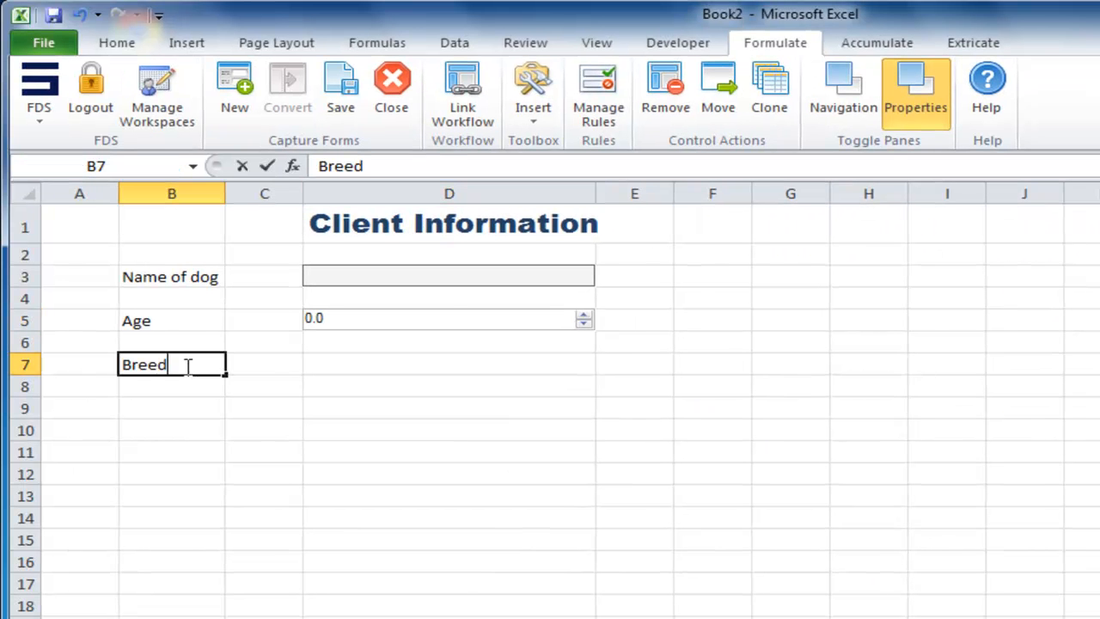
click(350, 371)
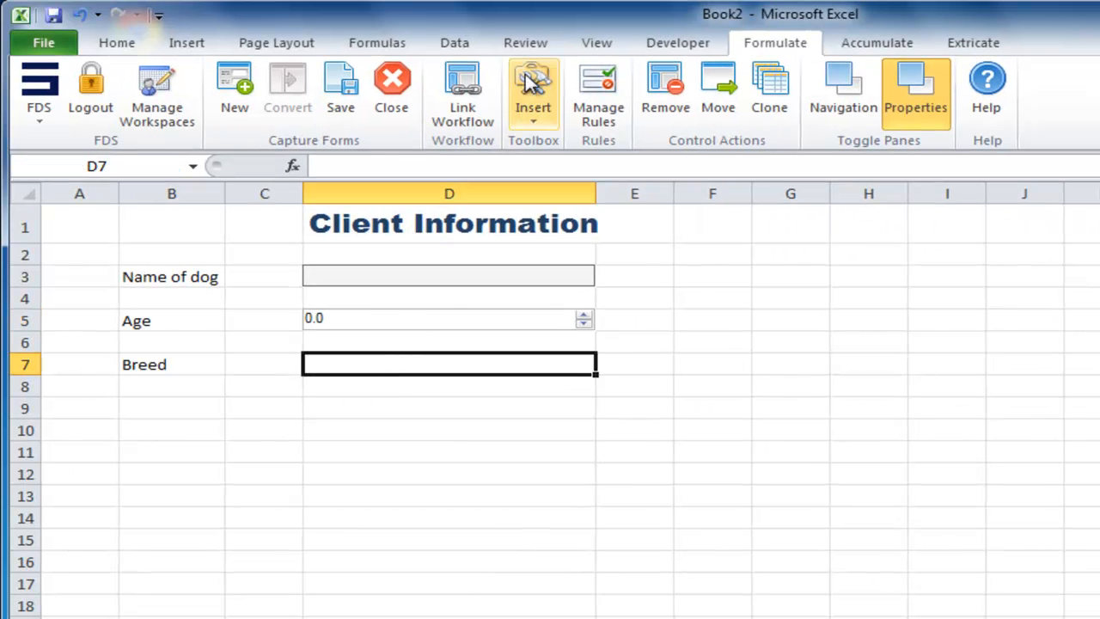
click(533, 99)
click(647, 156)
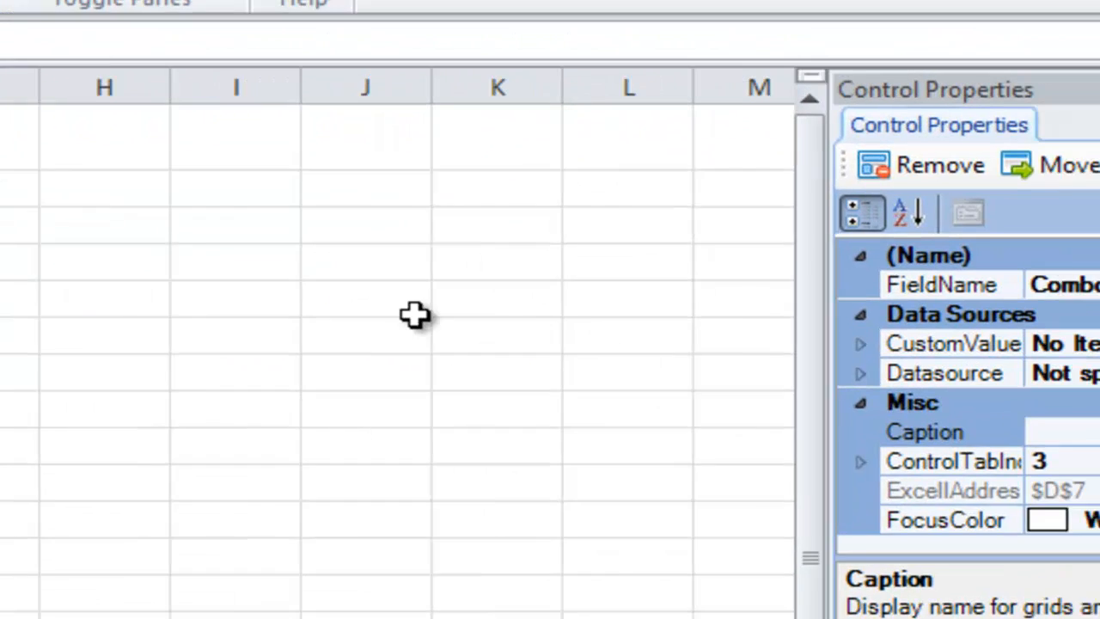
Step: Set the field name of the combobox in D7 to Breed
click(1032, 277)
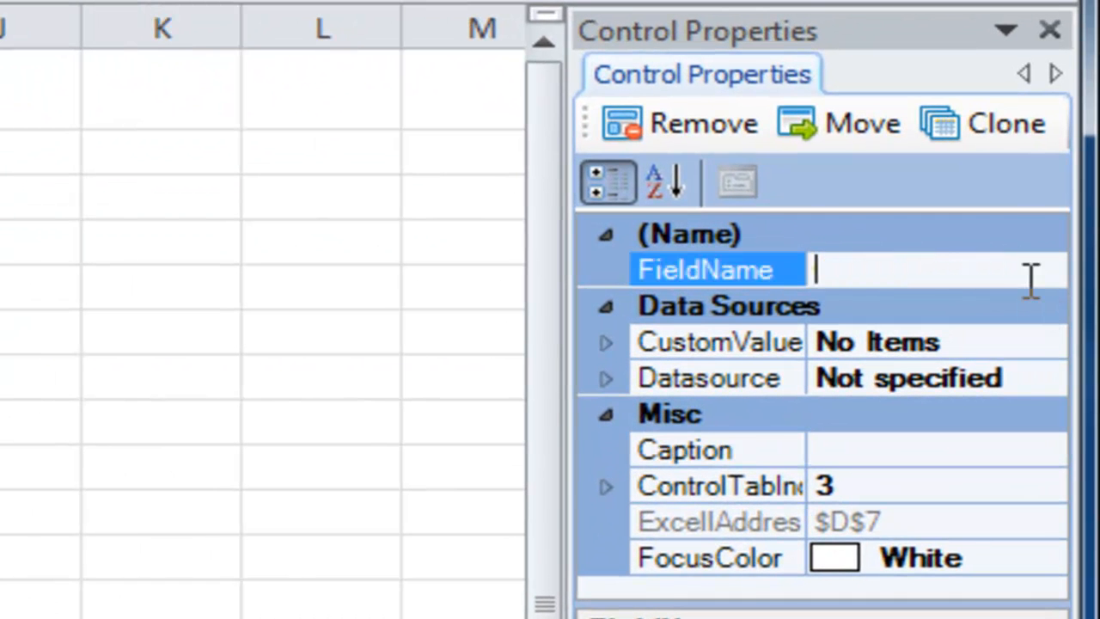
text(Breed)
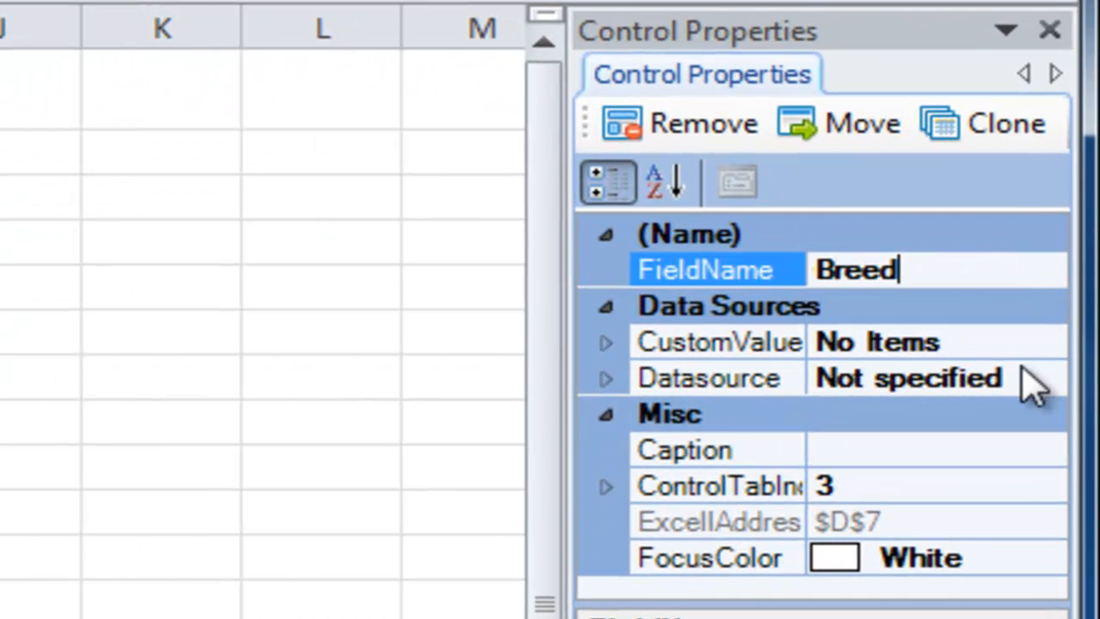
key(Return)
Step: Add a custom item to the Breed combobox with Jack Russell as both display text and value
click(1000, 344)
click(1002, 342)
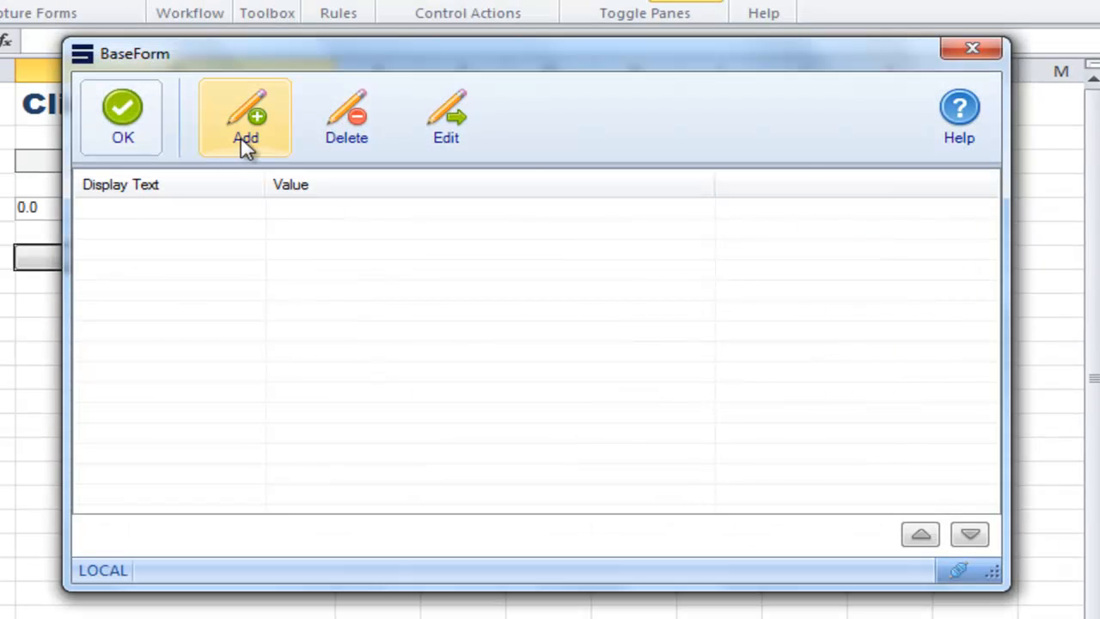
click(243, 142)
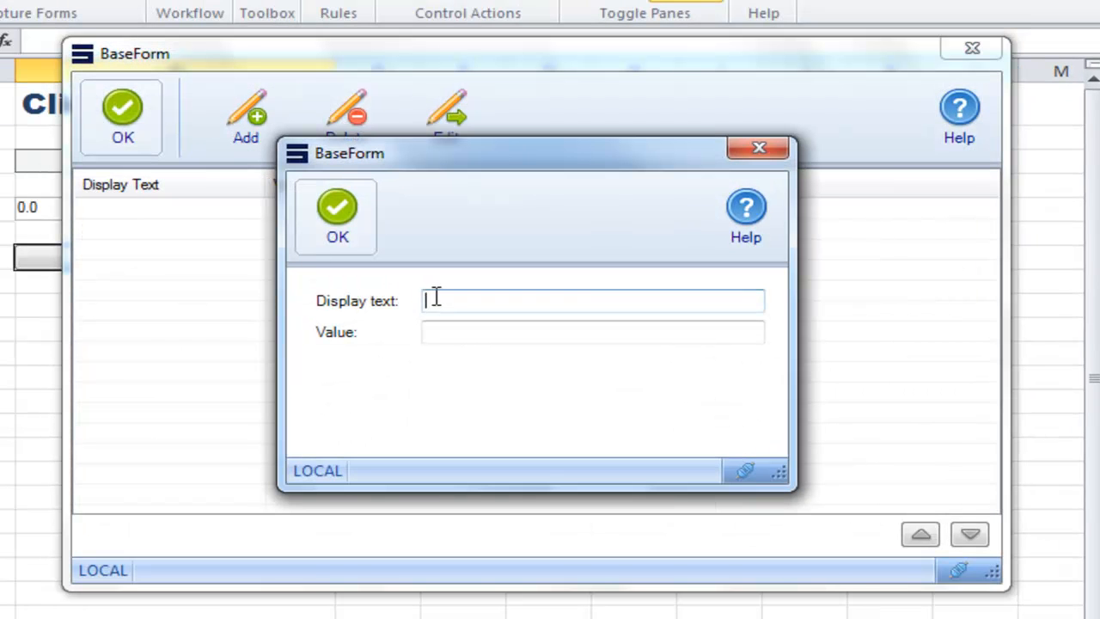
text(Jack Russell)
key(Tab)
click(337, 213)
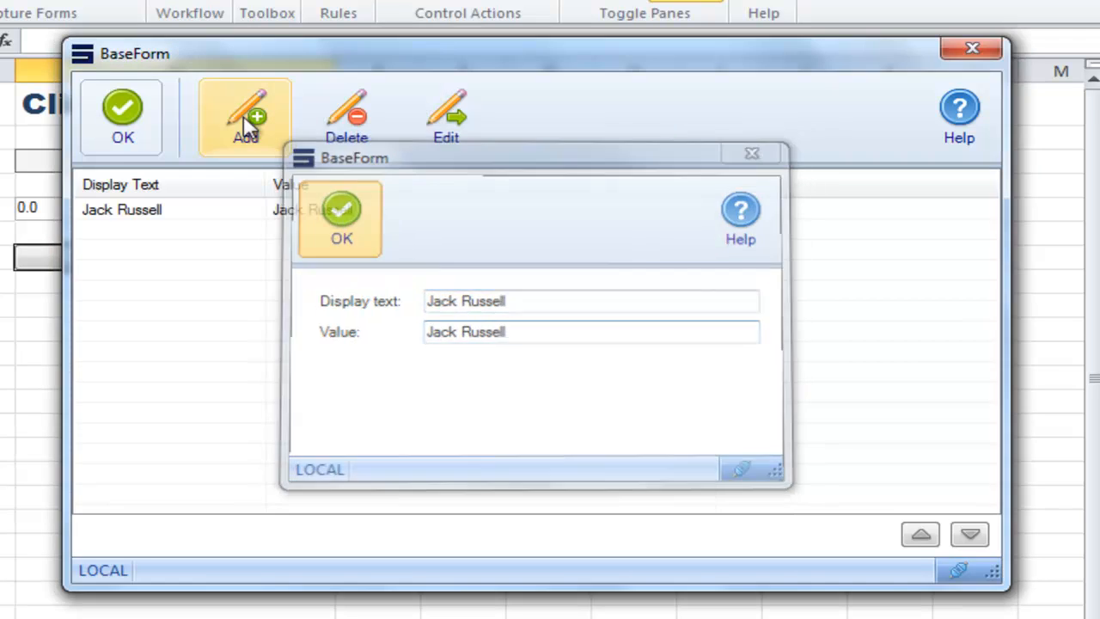
Step: Add Labrador and Pit Bull as custom items to the Breed combobox, using each name as both display text and value
click(245, 115)
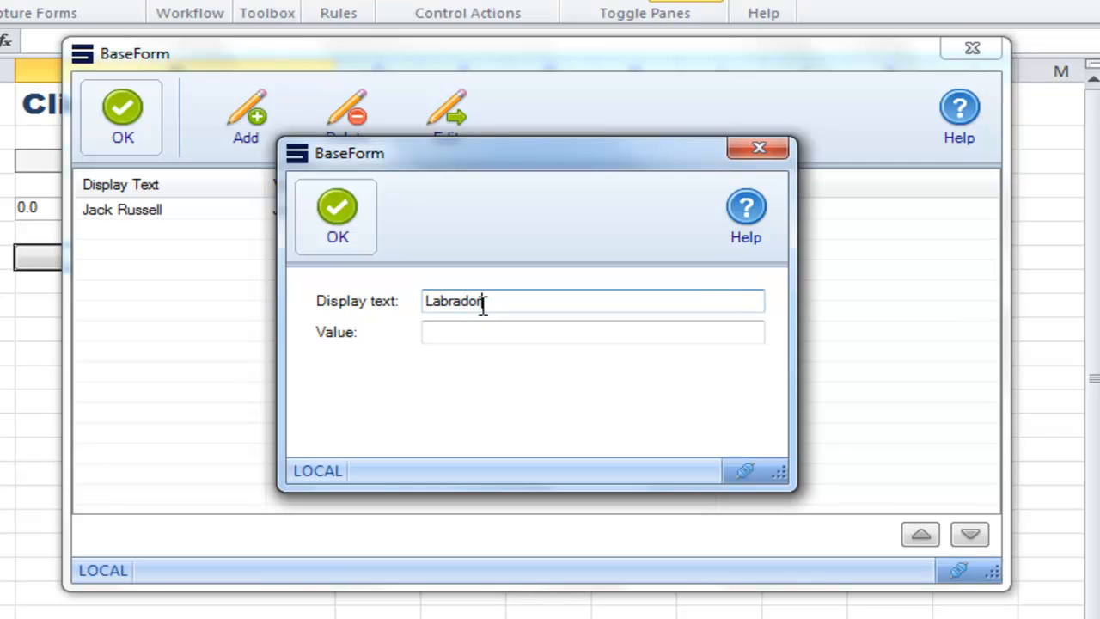
click(366, 232)
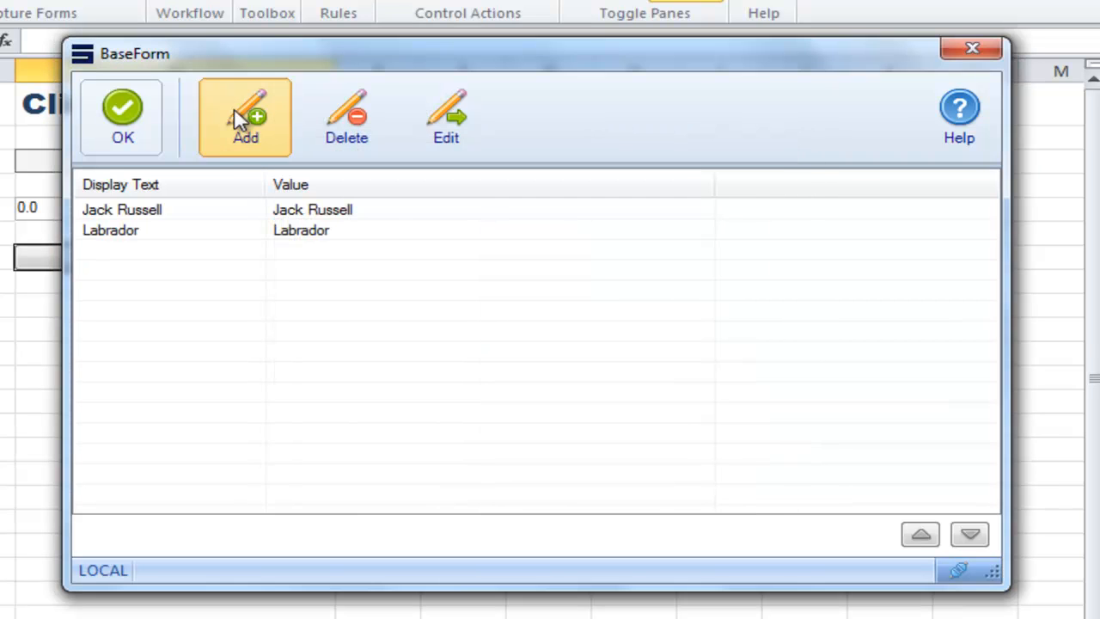
click(240, 117)
text(Pit Bull)
key(Tab)
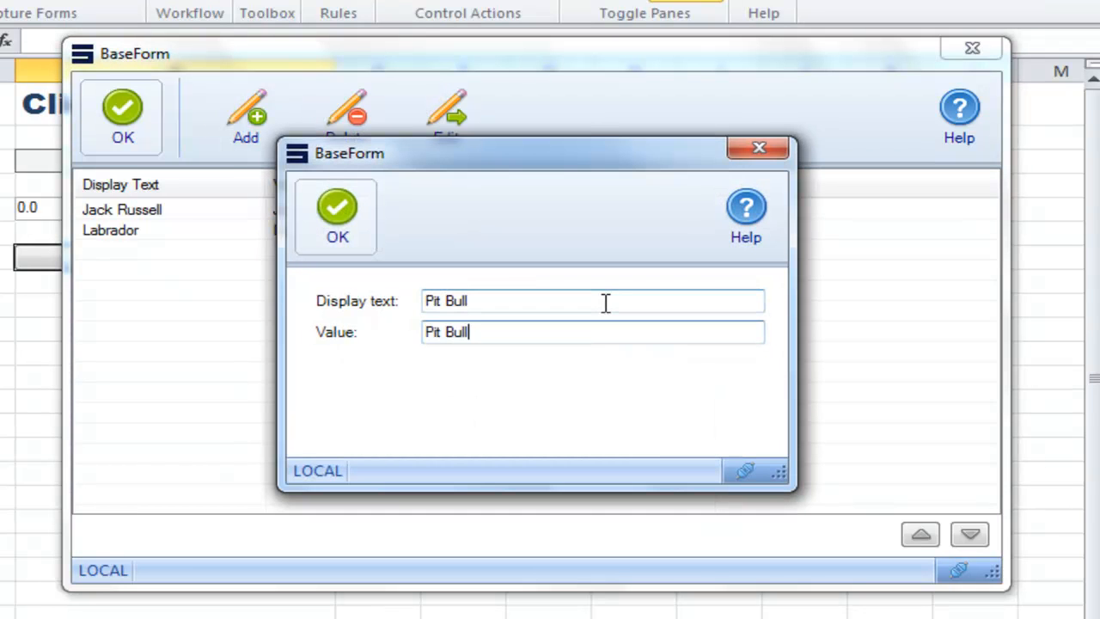
text(Pit Bull)
click(339, 206)
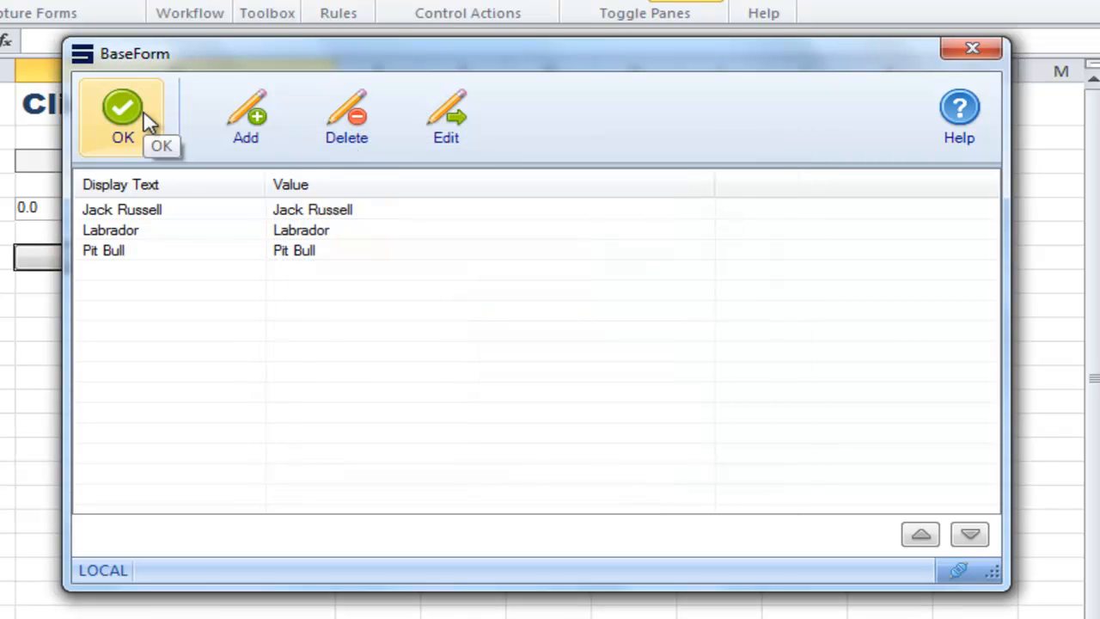
click(148, 120)
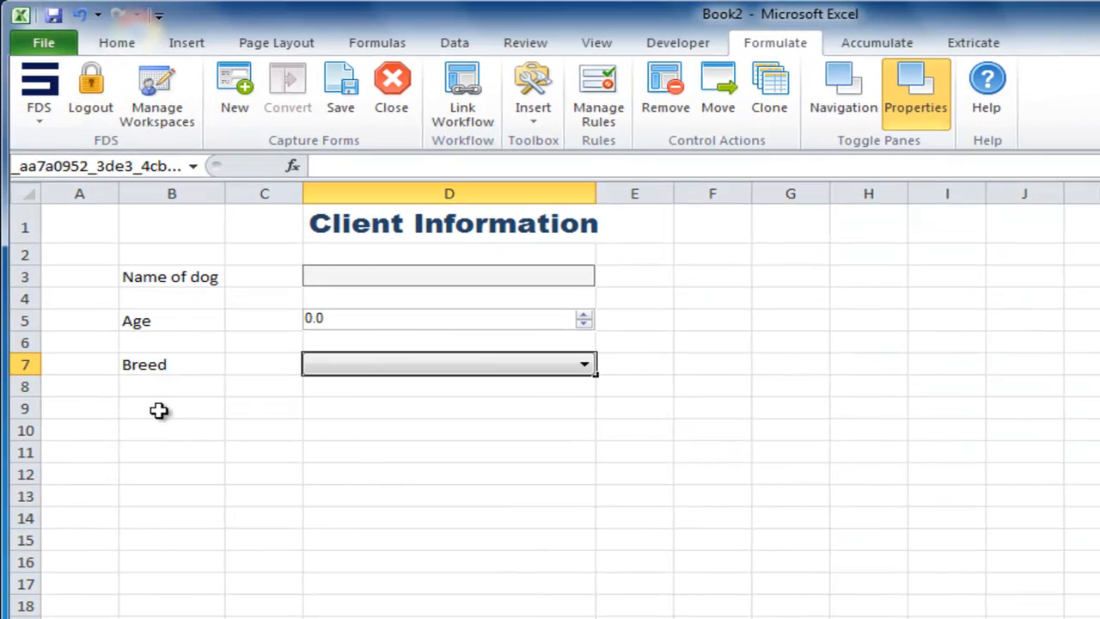
Step: Enter the label "Phone number" in cell B9 and auto-fit the width of column B
click(159, 411)
text(Phone number)
key(Return)
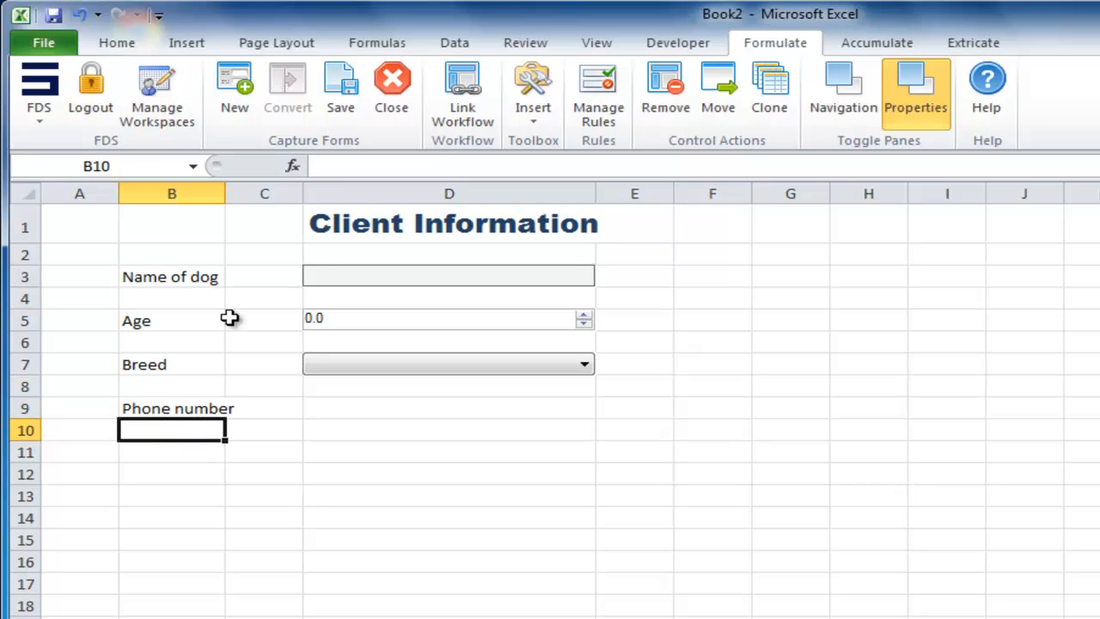
double_click(225, 198)
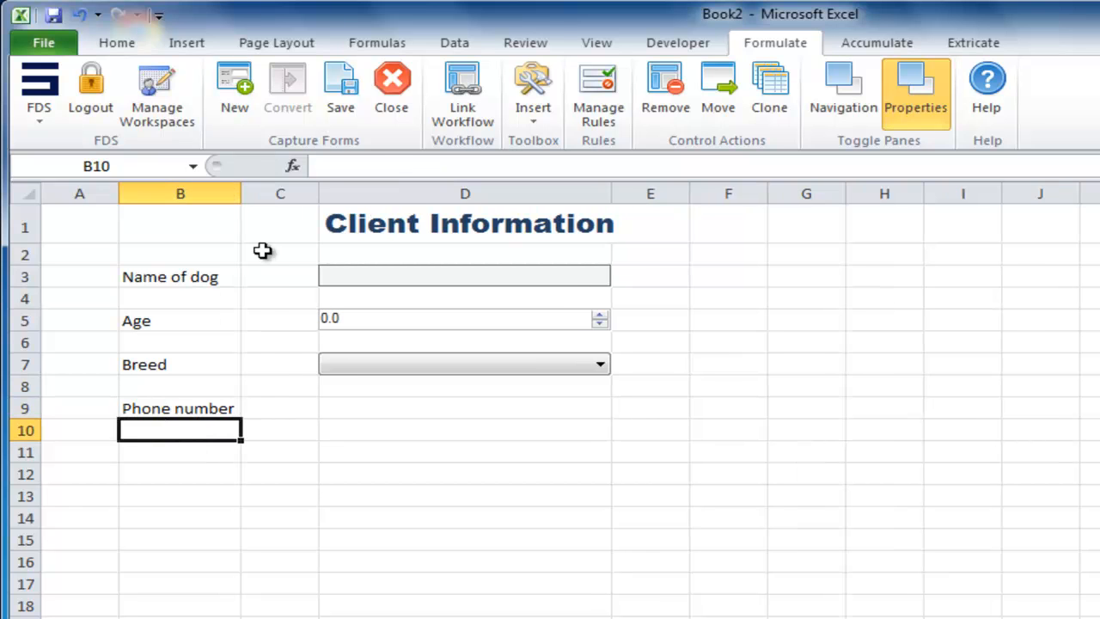
Step: Insert a maskedit control in cell D9 and set its field name to Phone
click(355, 408)
click(540, 101)
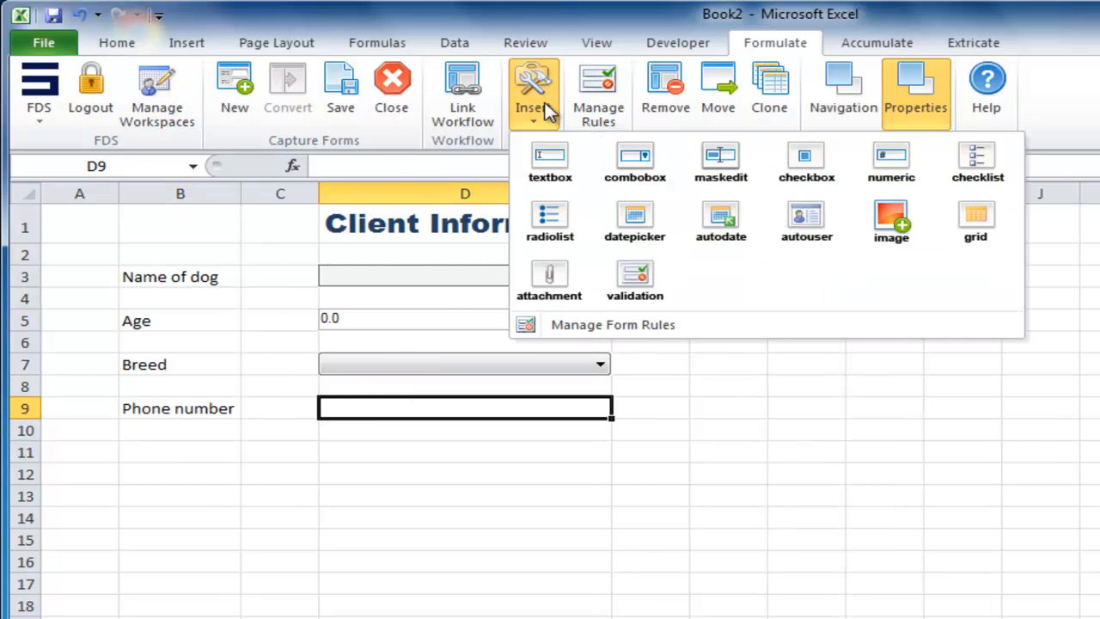
click(722, 163)
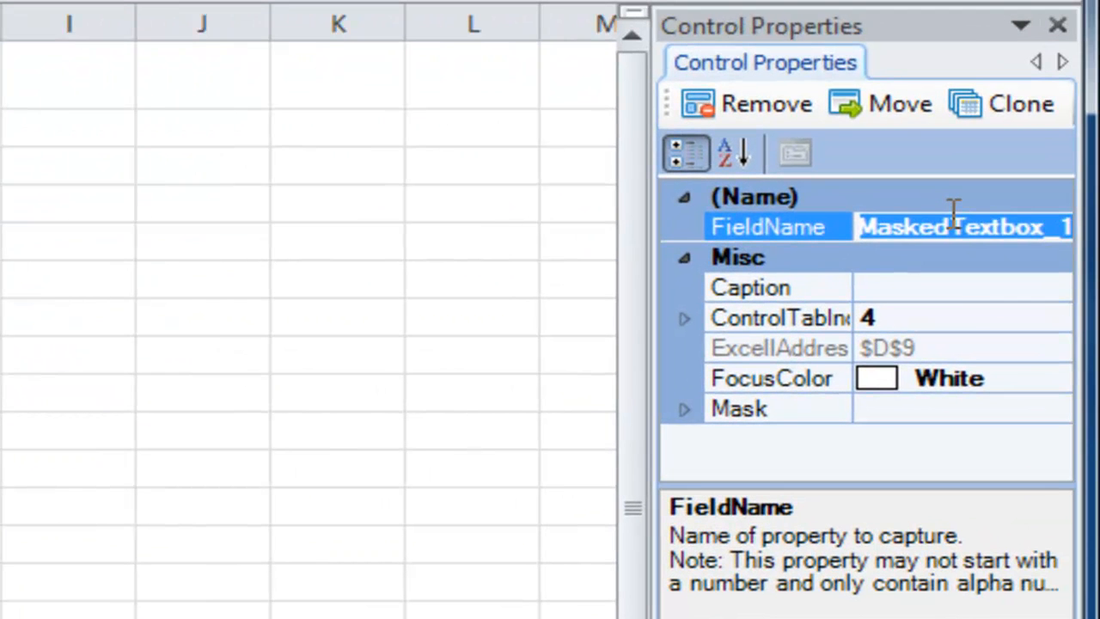
text(Phone)
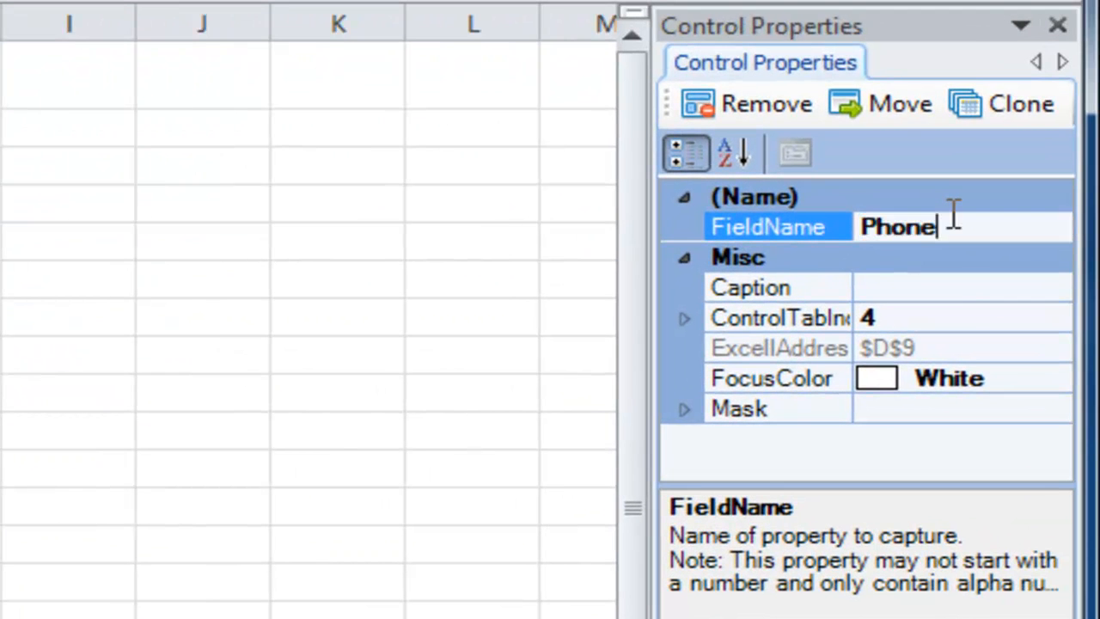
click(945, 411)
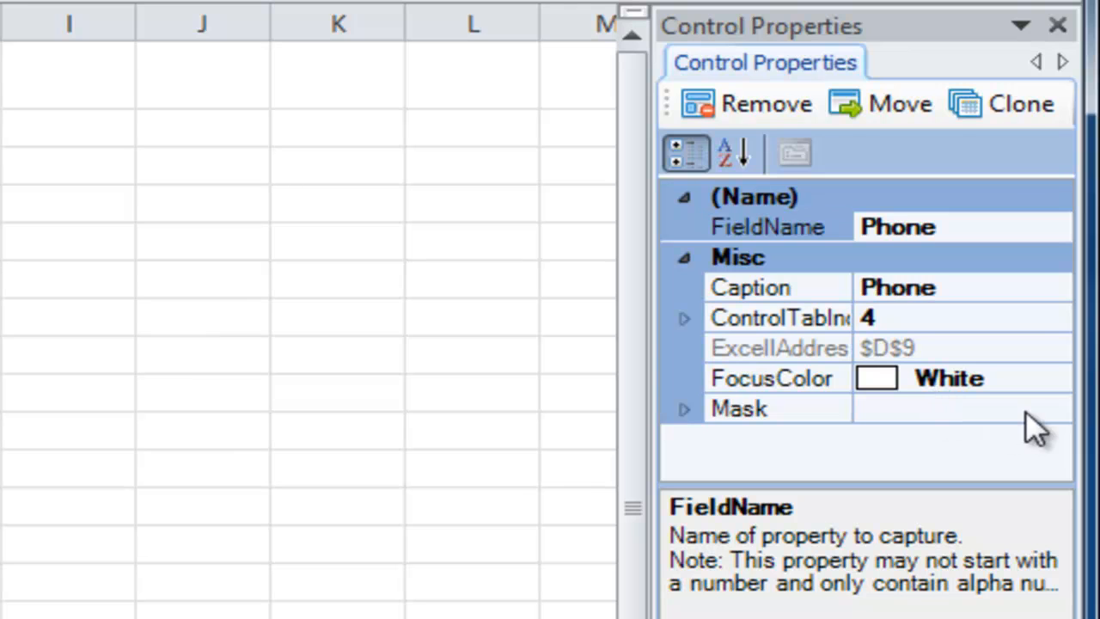
click(1054, 411)
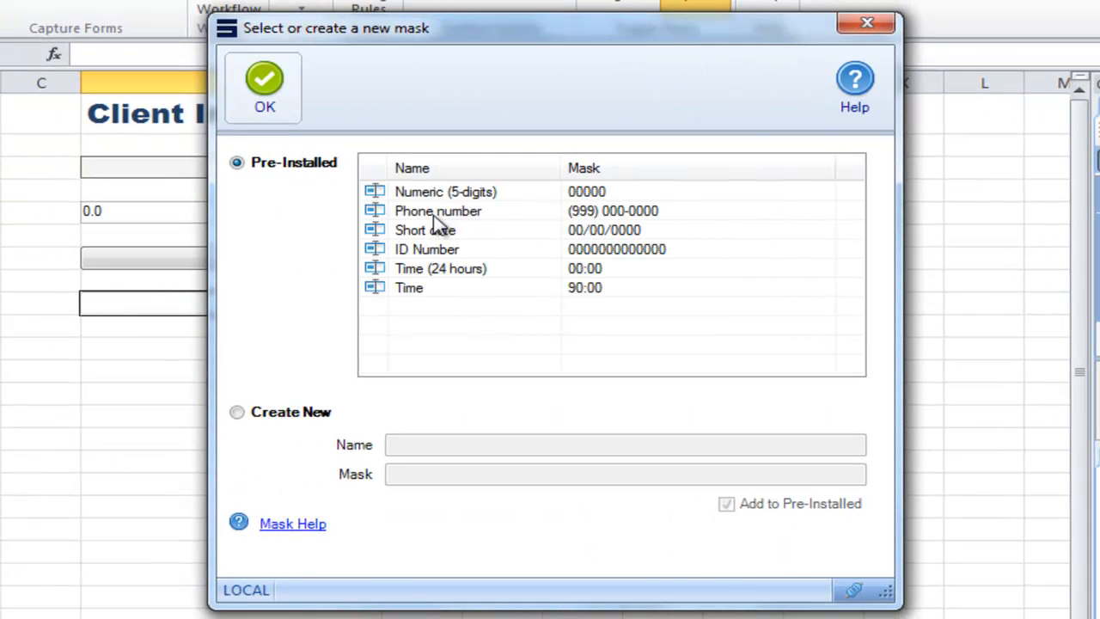
click(464, 212)
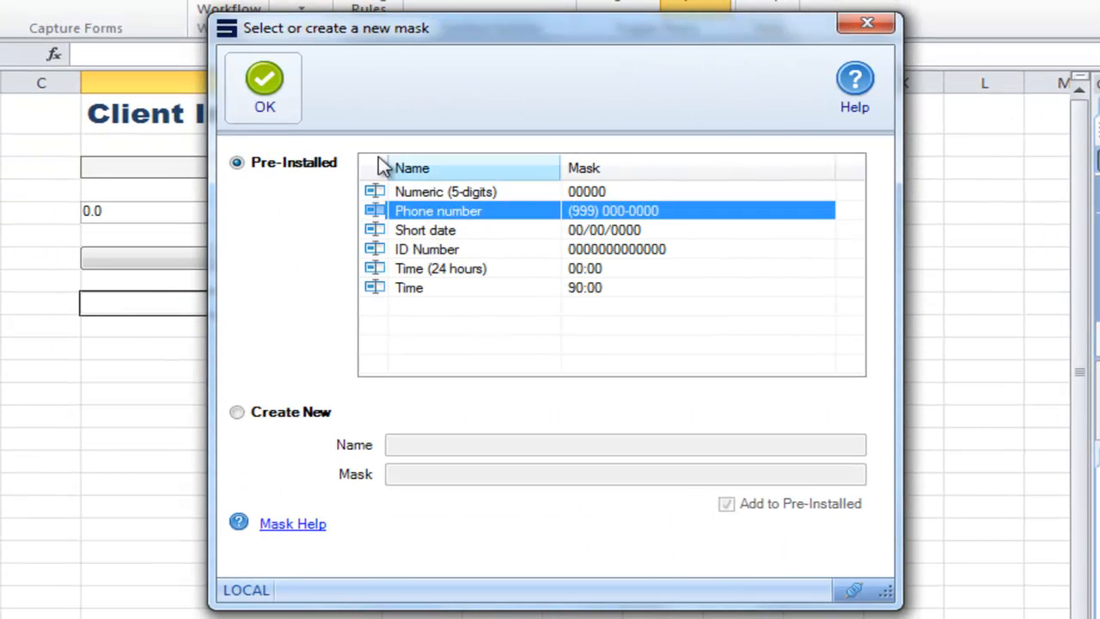
click(264, 83)
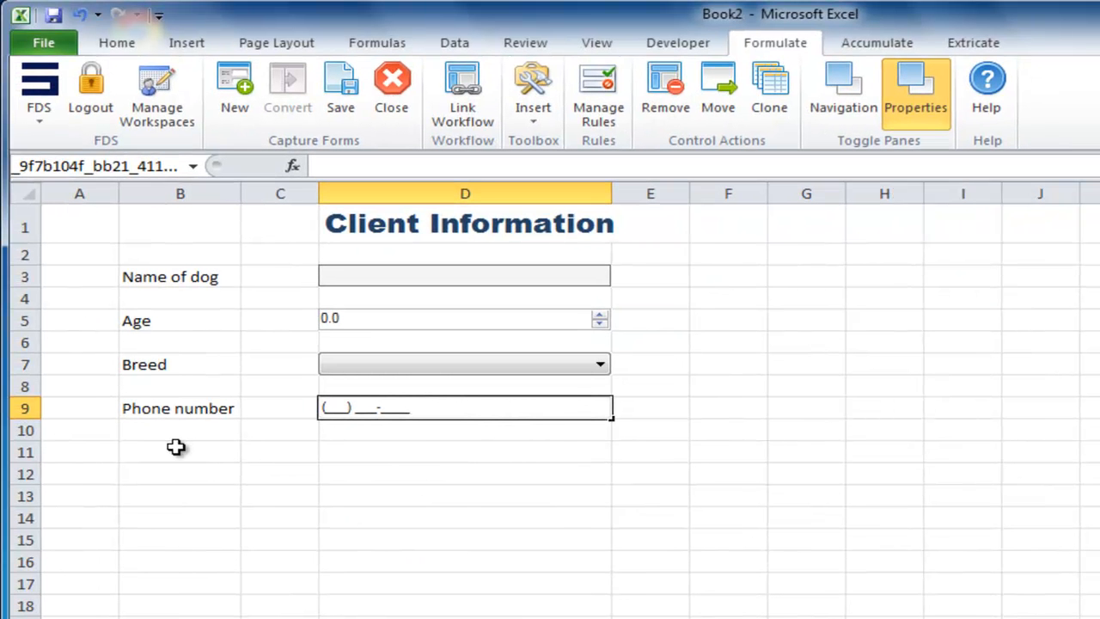
Step: Enter the label "Vaccinated" in cell B11 and insert a checkbox in D11 with the field name Vacinated
click(175, 447)
text(Vaccinated)
click(361, 461)
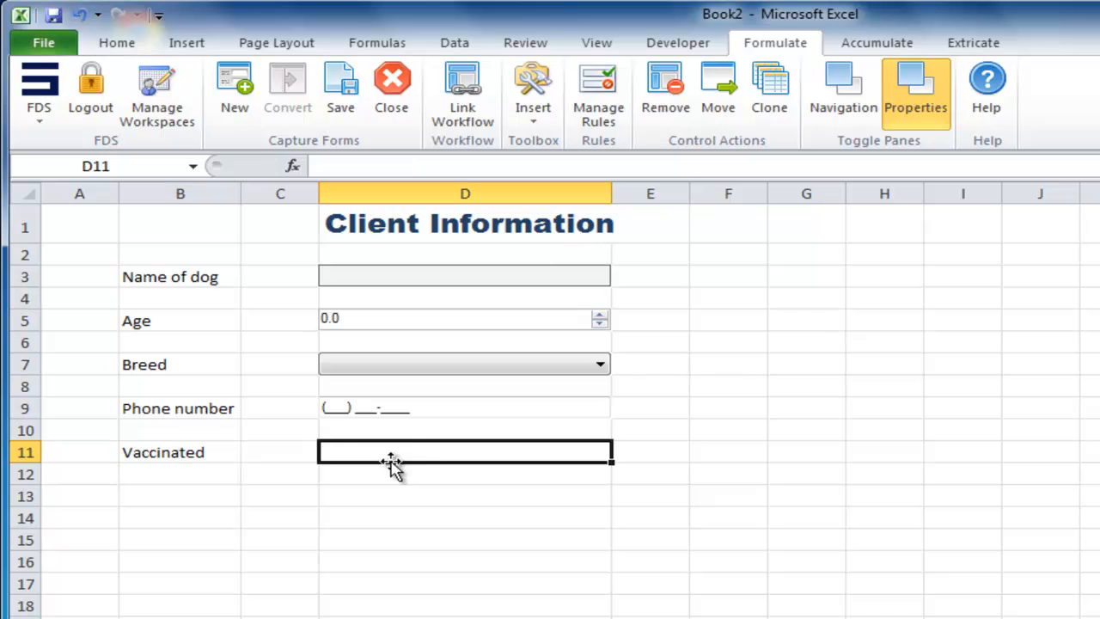
click(525, 115)
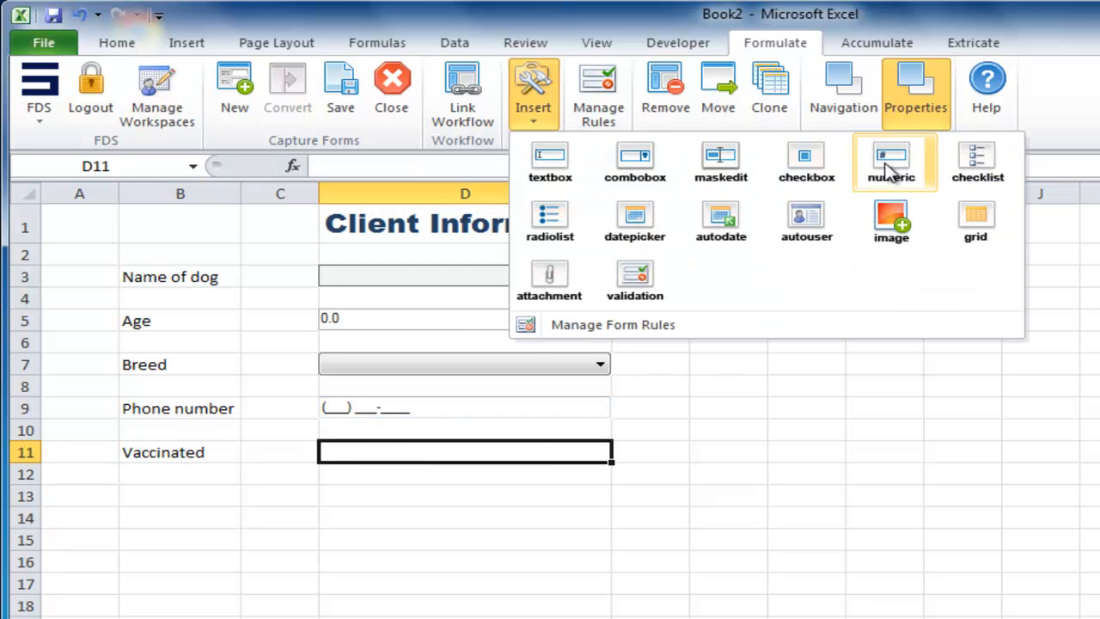
click(806, 164)
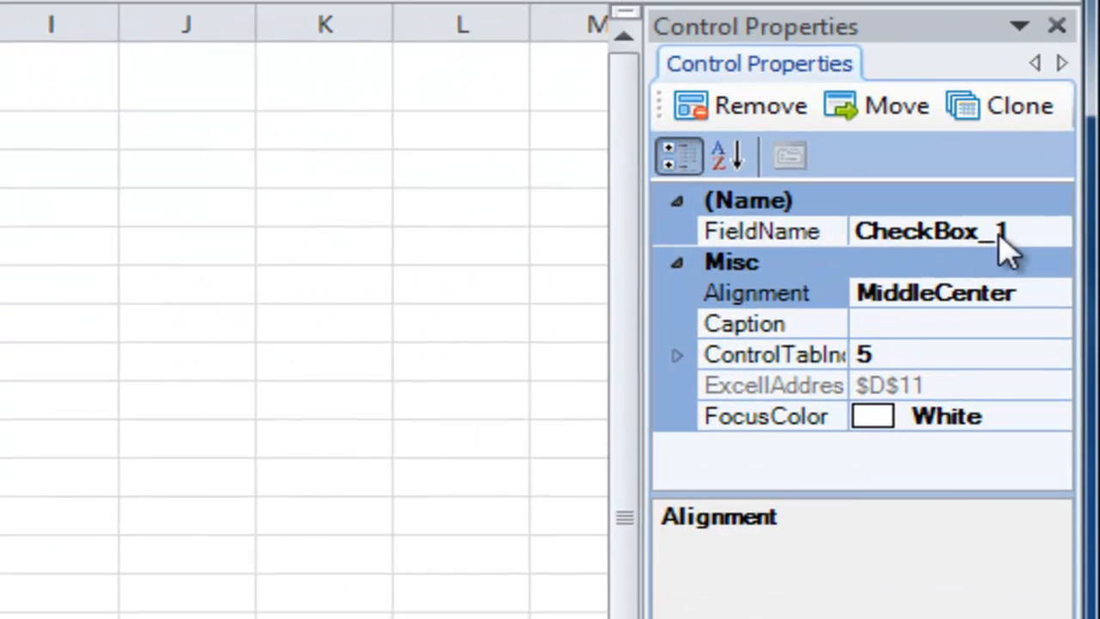
click(1066, 249)
text(Vacinated)
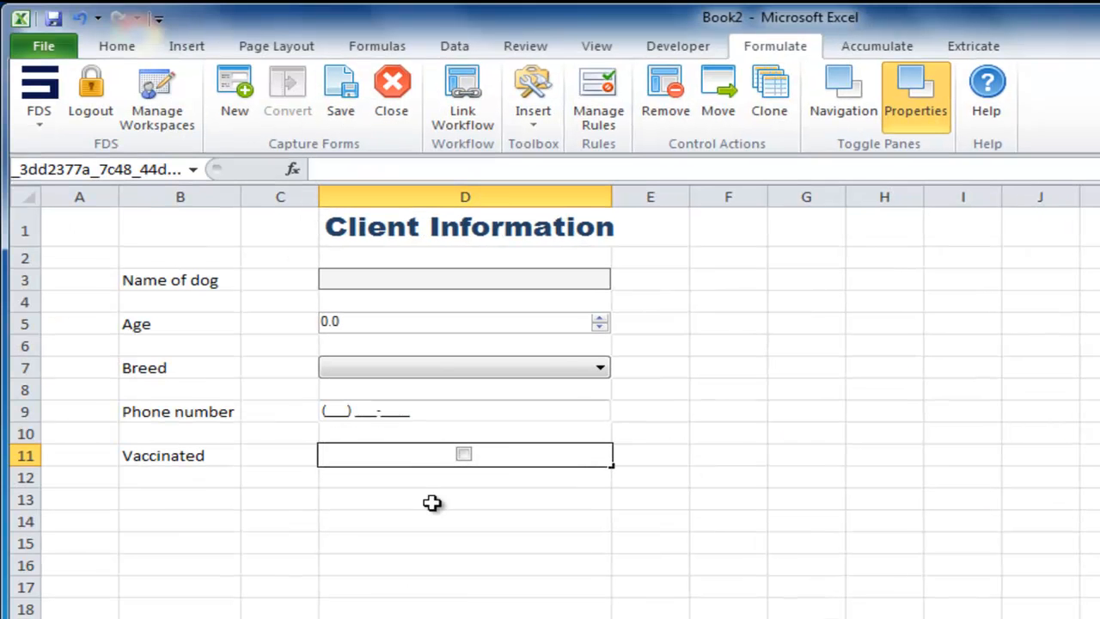
Step: Enter the labels "Visit Duration" in B13, "from" in C14 and "to" in C15
click(209, 509)
text(Visit Duration)
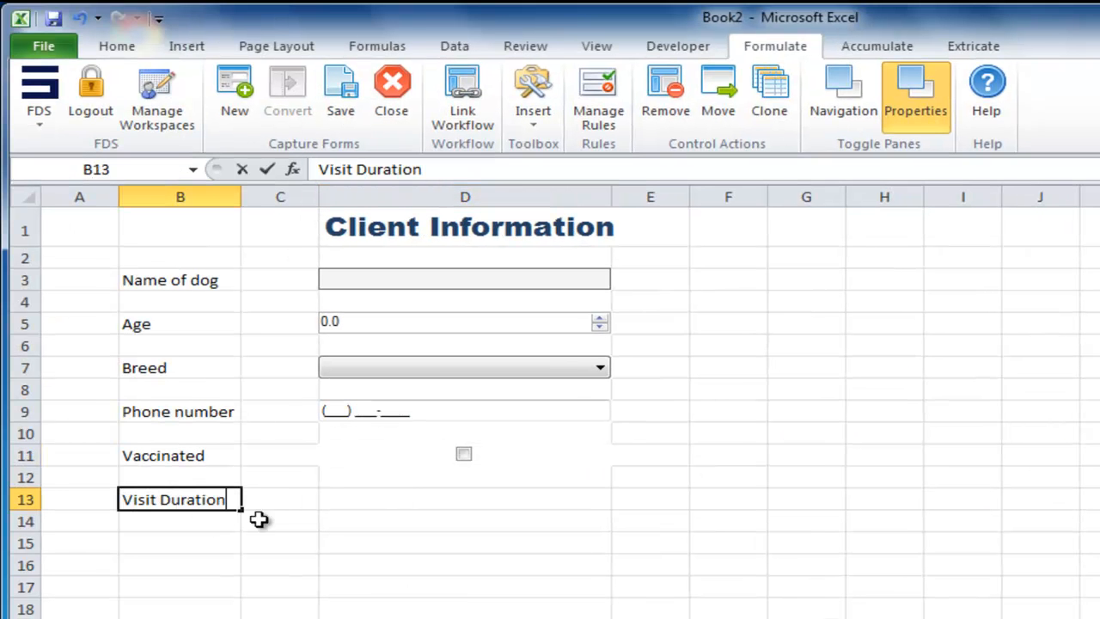
click(280, 520)
text(from)
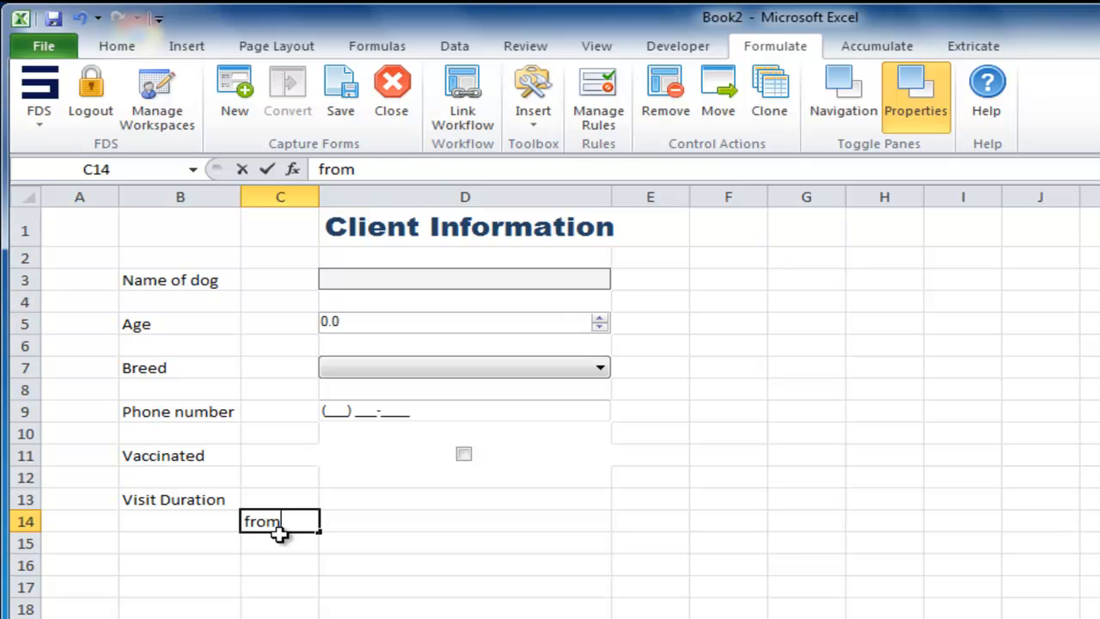
click(284, 544)
text(to)
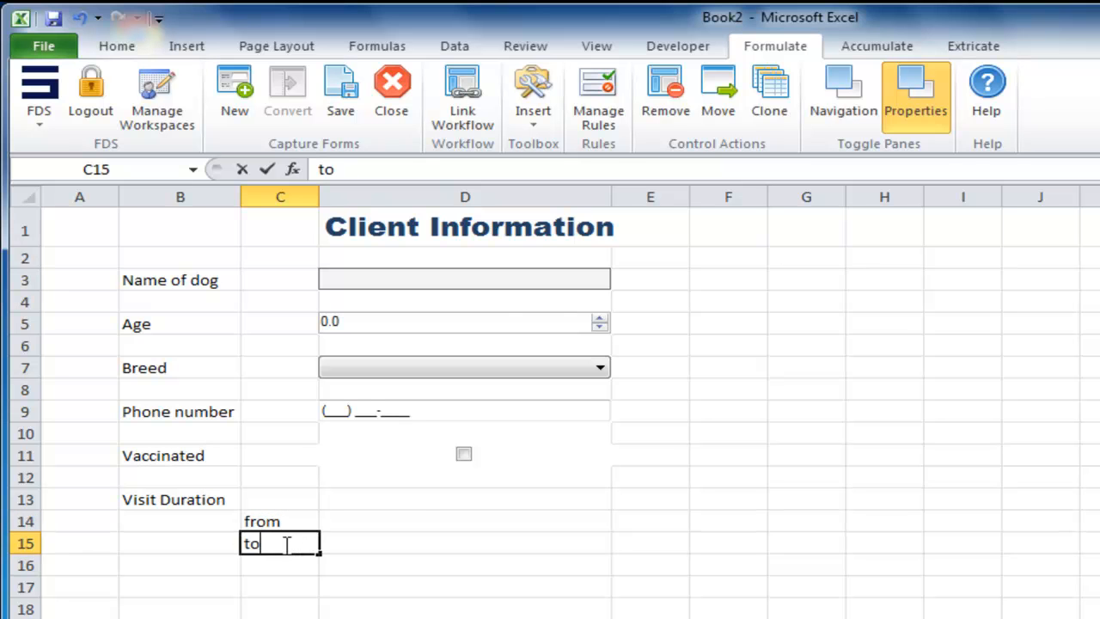
Step: Insert a datepicker control in cell D14 and clone it to cell D15
click(422, 524)
click(533, 99)
click(570, 243)
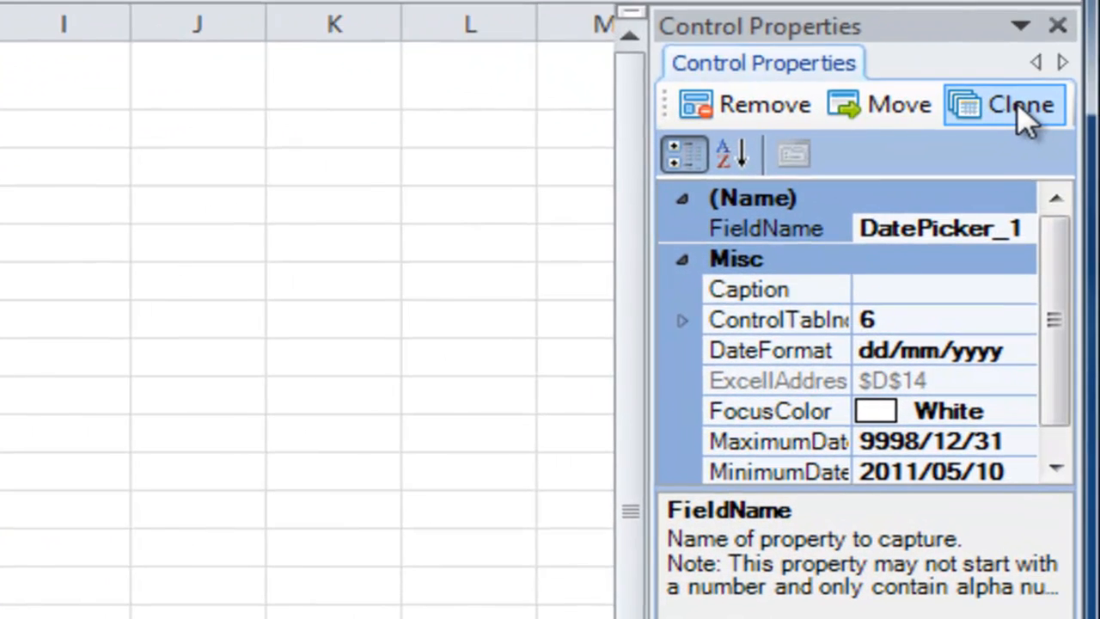
click(1020, 106)
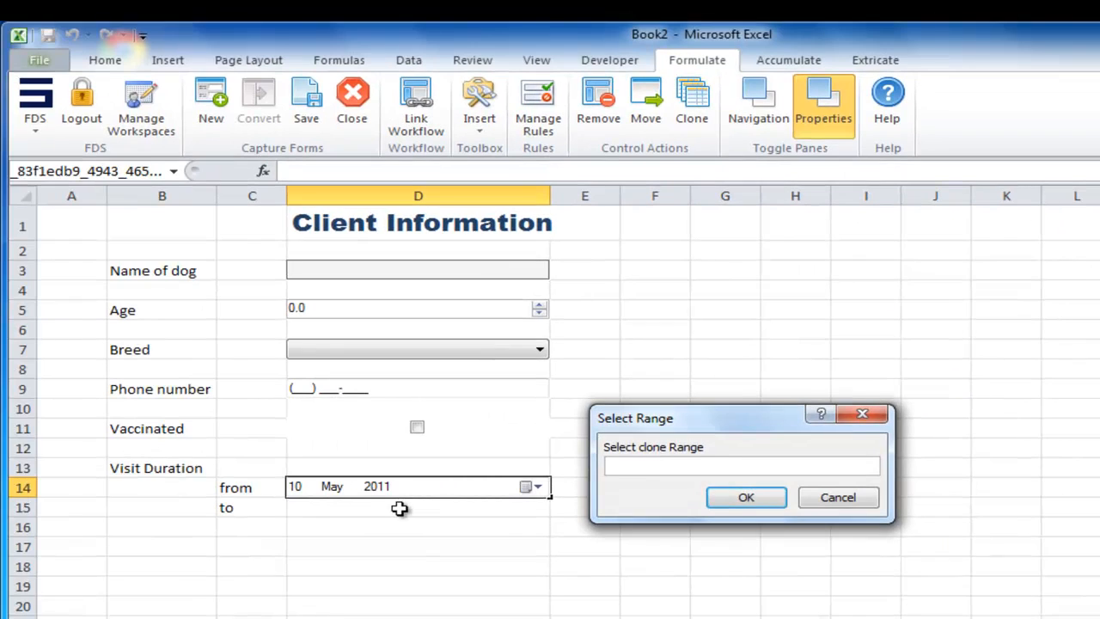
click(399, 509)
click(740, 497)
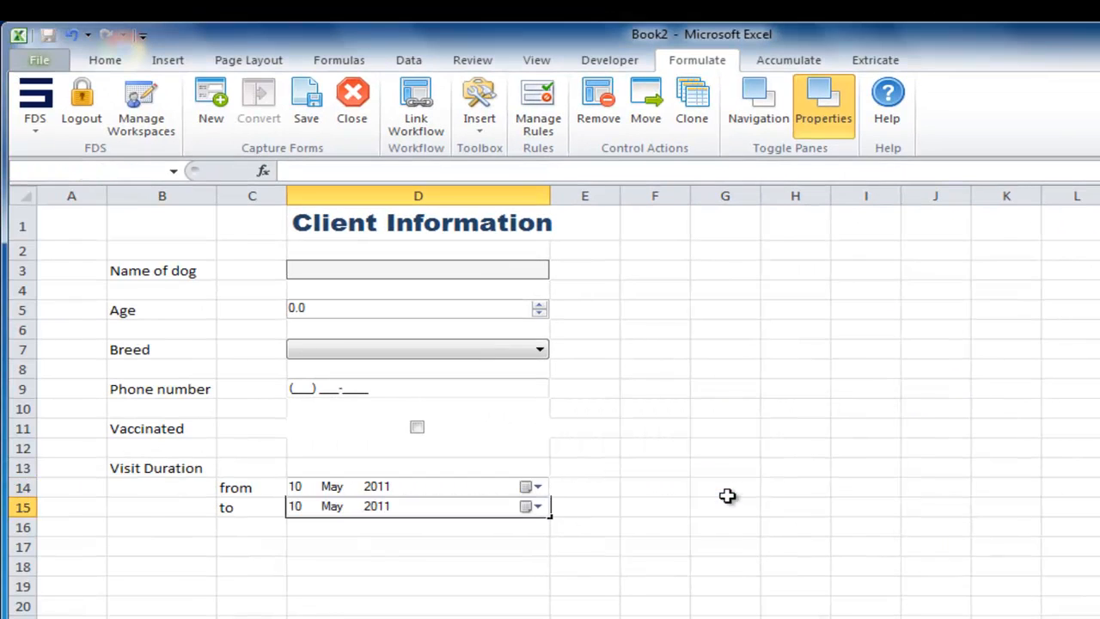
Step: Set the field name of the datepicker in D14 to "from"
click(509, 488)
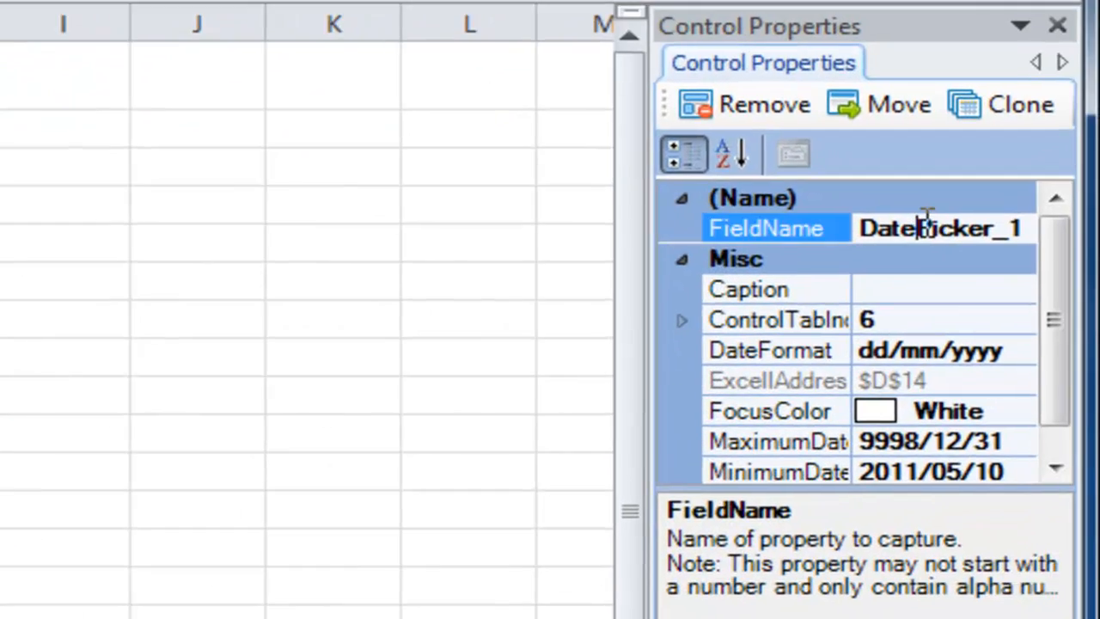
click(1099, 297)
text(from)
click(832, 286)
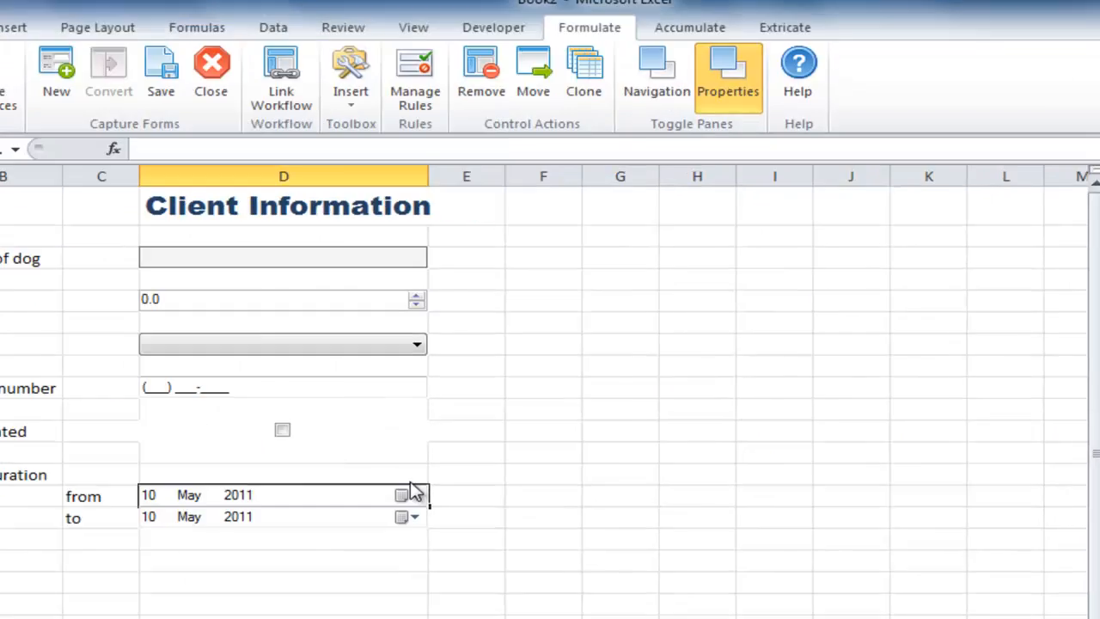
Step: Set the field name of the datepicker in D15 to "to"
click(518, 507)
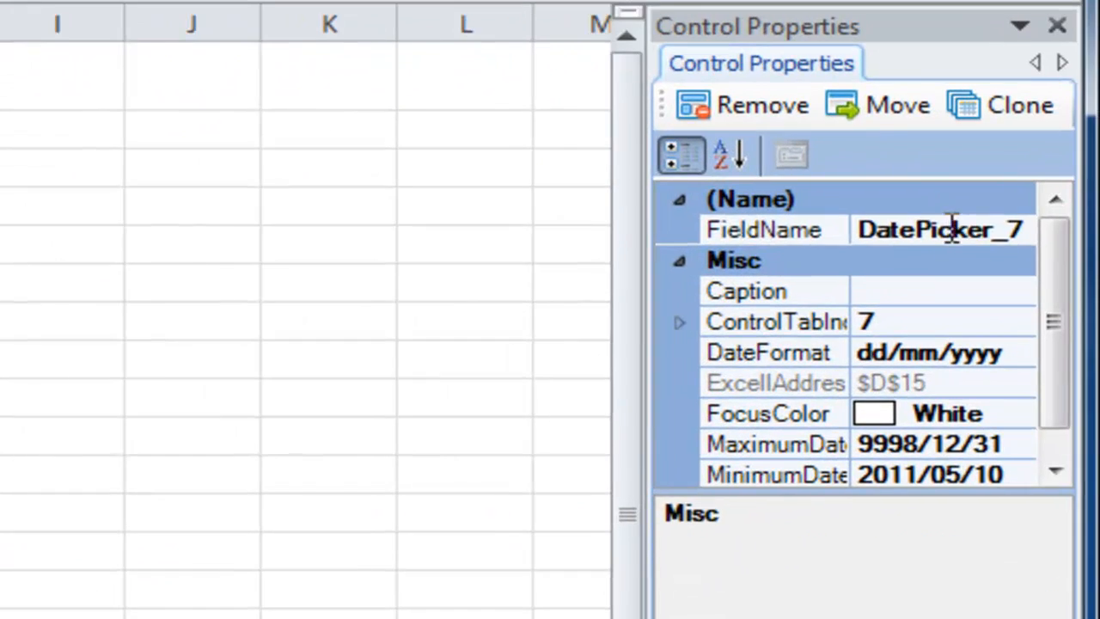
click(1099, 301)
text(to)
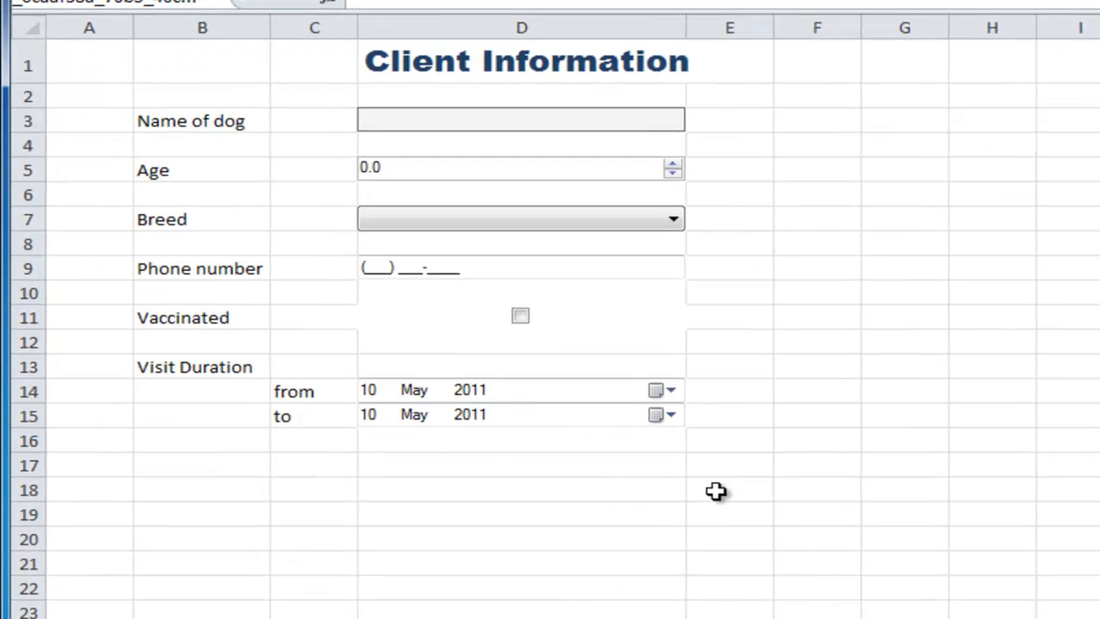
click(730, 490)
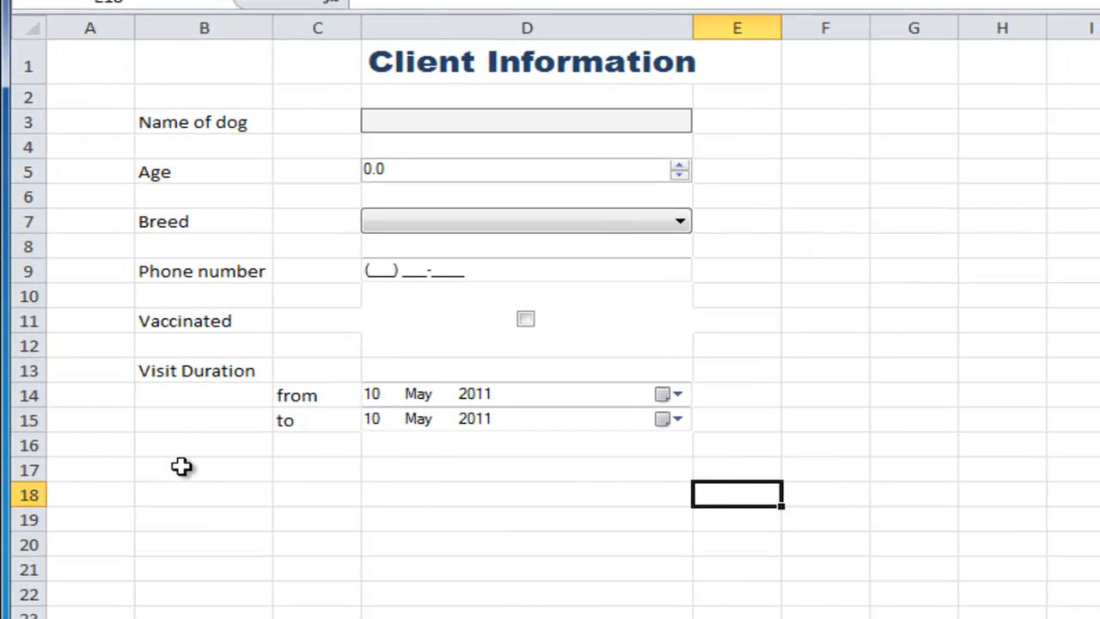
Step: Enter the label "Payment Method" in cell B17 and auto-fit column B to it
click(181, 466)
text(Payment Method)
click(279, 30)
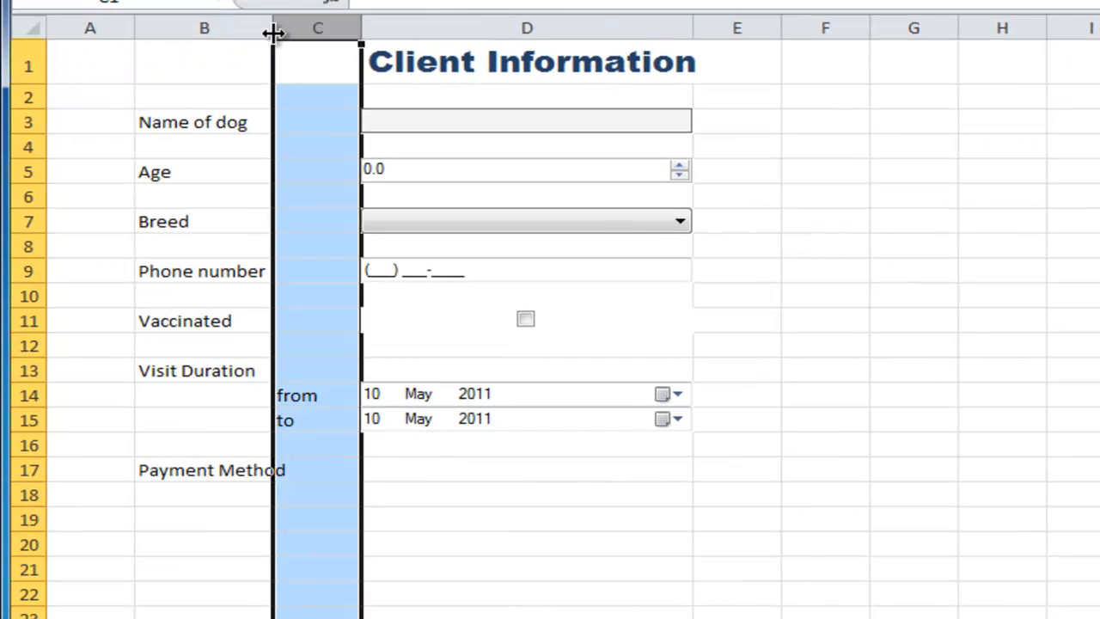
double_click(270, 33)
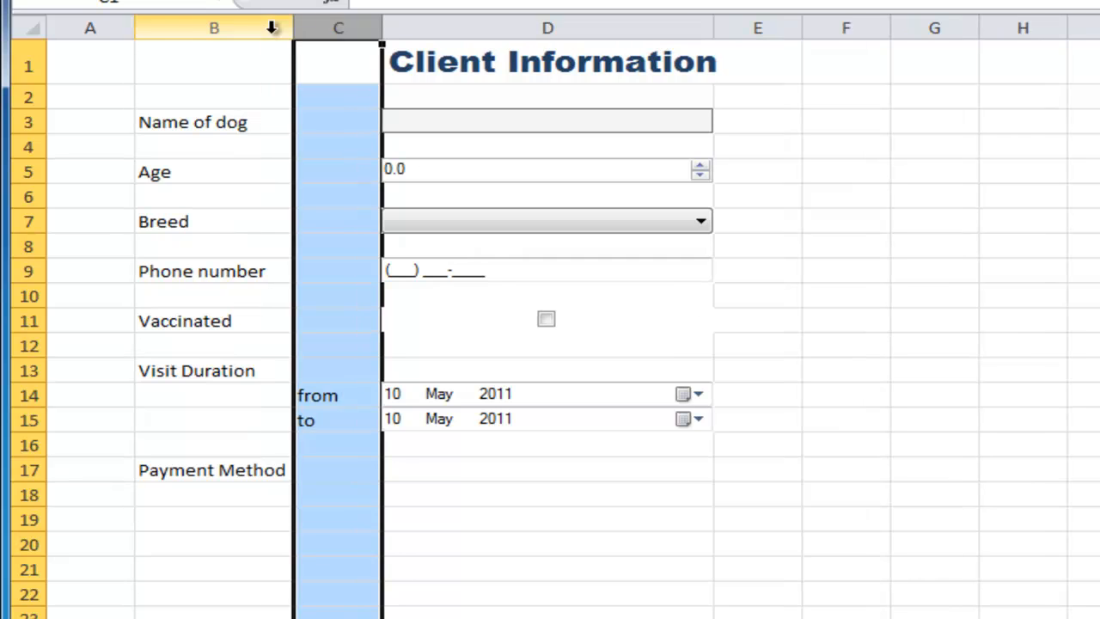
Step: Insert a radiolist control across cells D17 to D20
click(421, 466)
drag(692, 469, 693, 542)
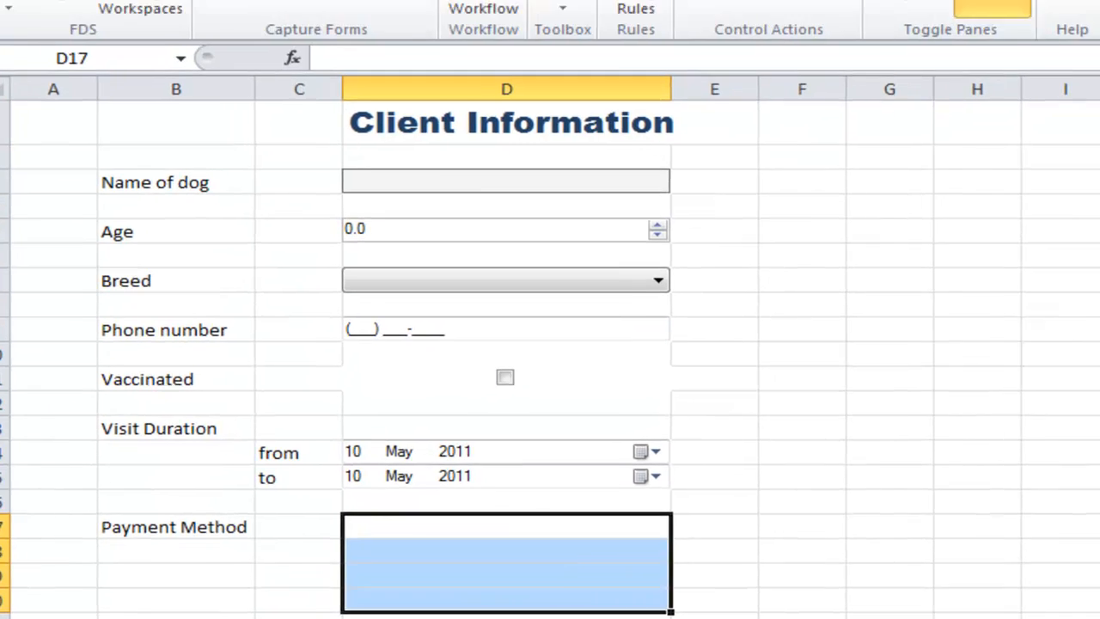
click(492, 86)
click(510, 216)
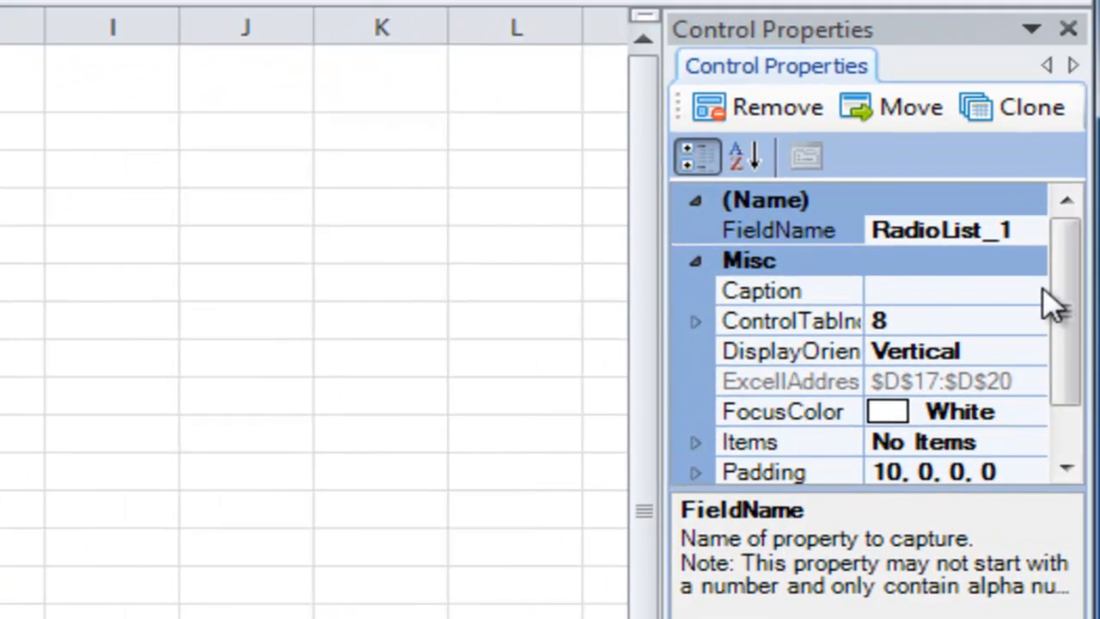
Step: Set the field name of the radiolist in D17:D20 to payment
click(1002, 226)
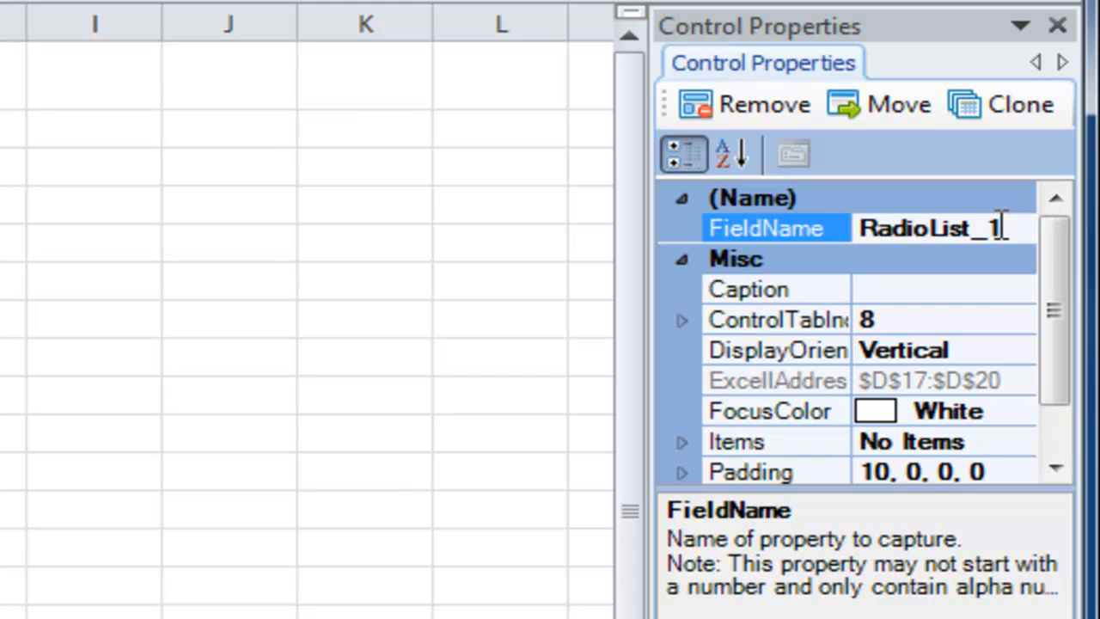
key(ctrl+a)
text(payment)
key(Return)
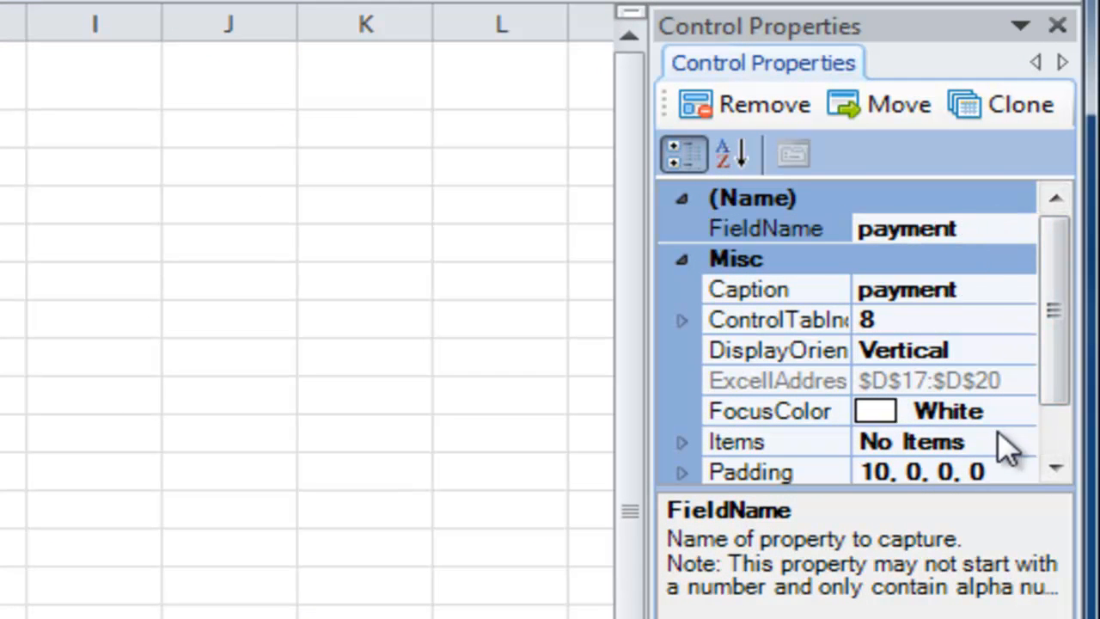
Step: Add the items Cash and Credit to the payment radiolist, each with its value matching the display text
click(1024, 446)
click(216, 94)
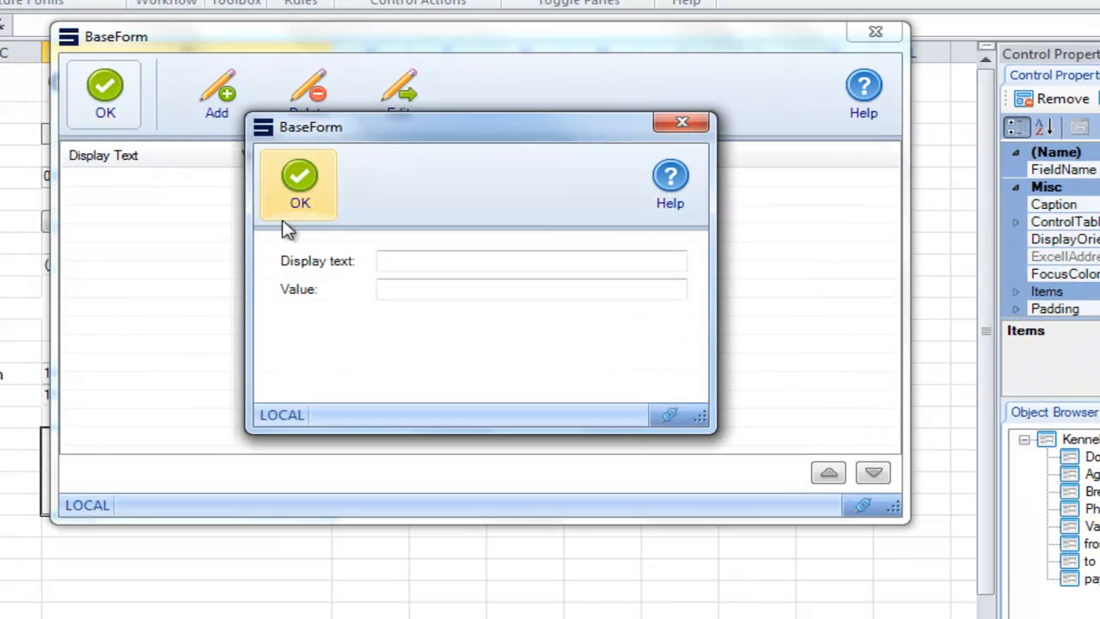
text(Cash)
key(Return)
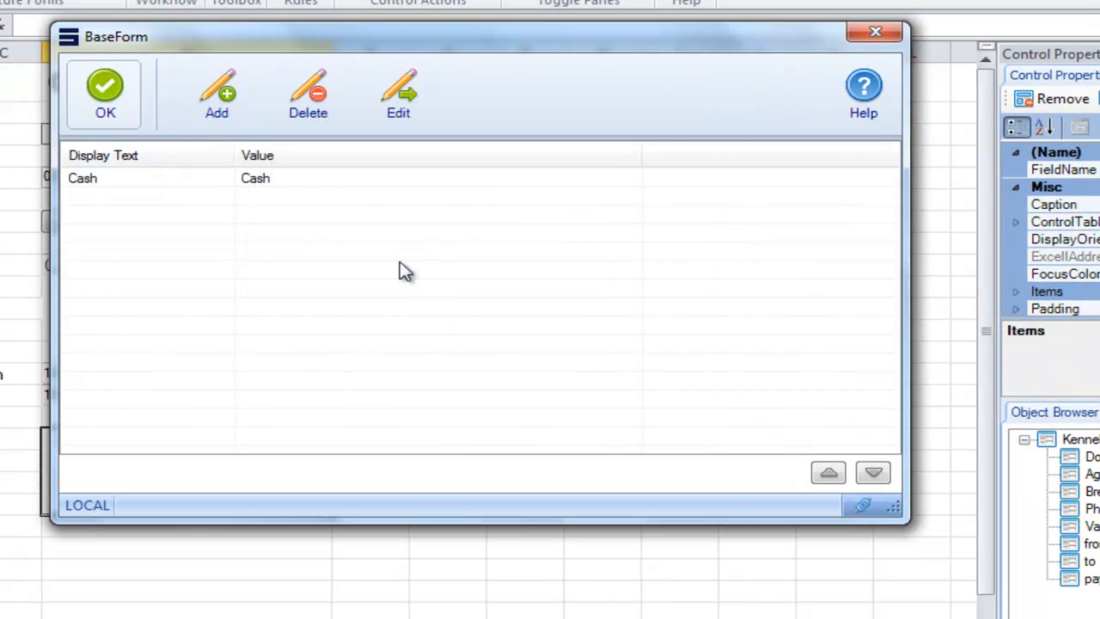
click(234, 112)
text(Credit)
key(Tab)
text(Credit)
click(317, 201)
Step: Add the item Cheque with the value Cheque to the payment radiolist and apply the item list
click(205, 110)
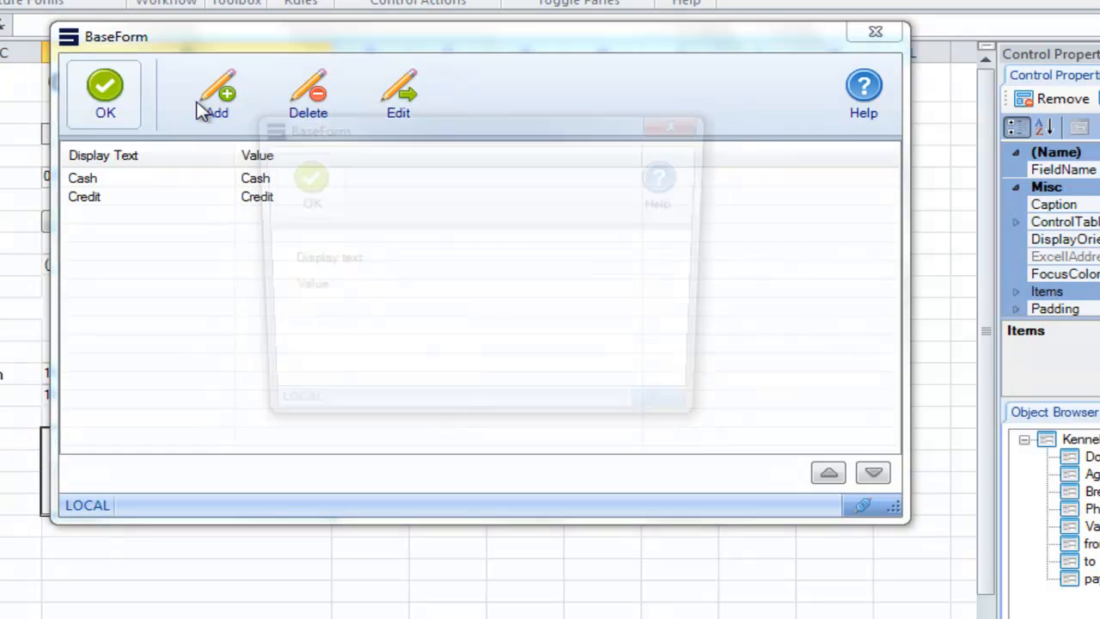
text(Cheque)
click(432, 289)
text(Cheque)
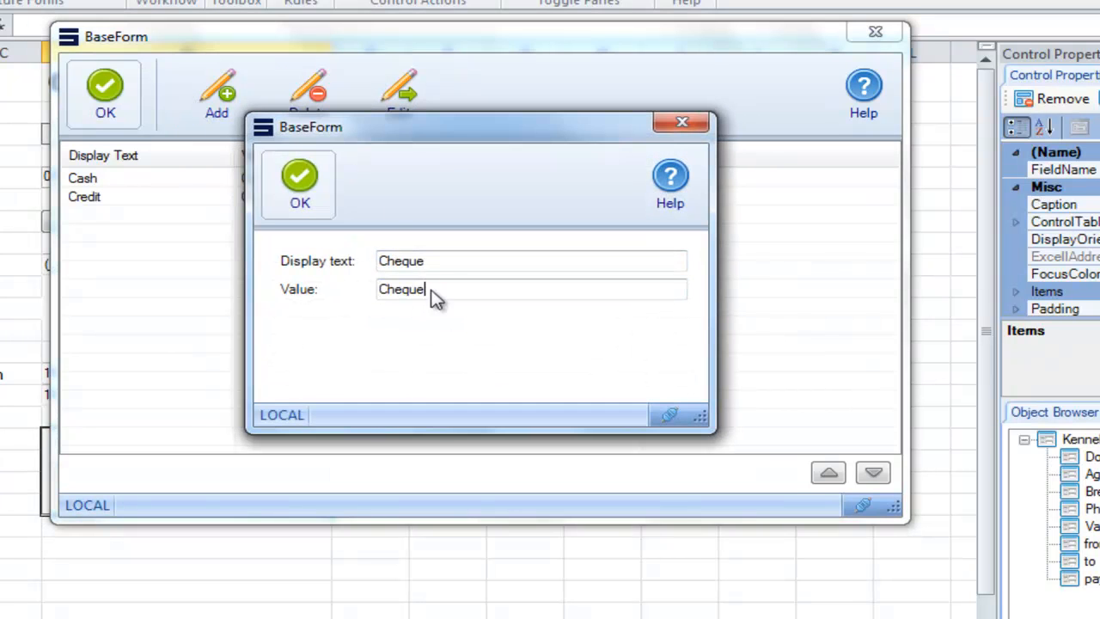
click(317, 177)
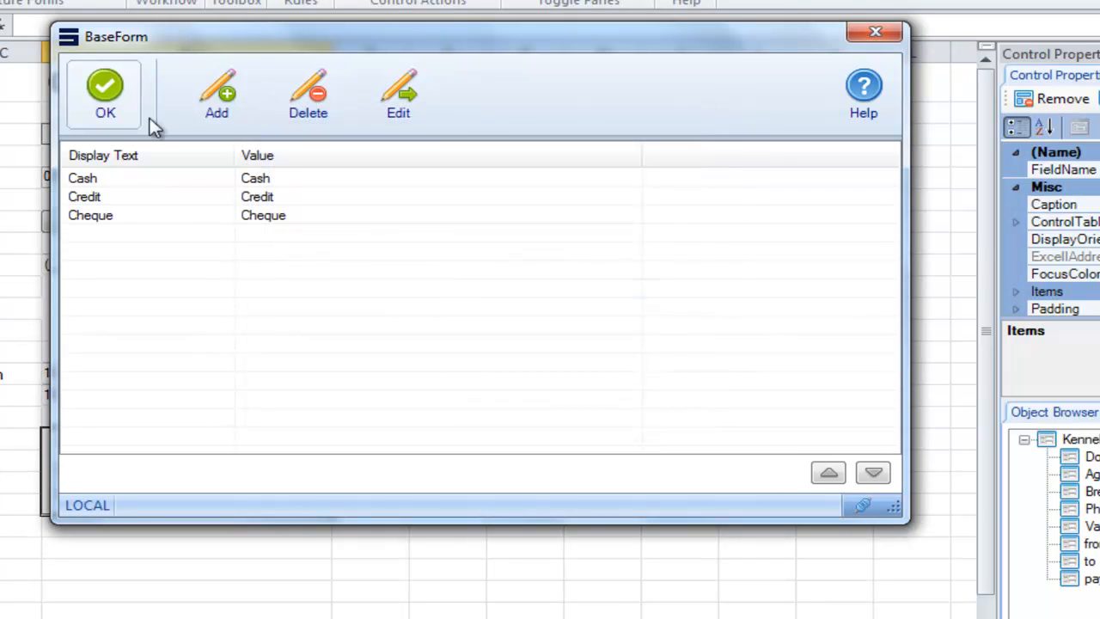
click(128, 111)
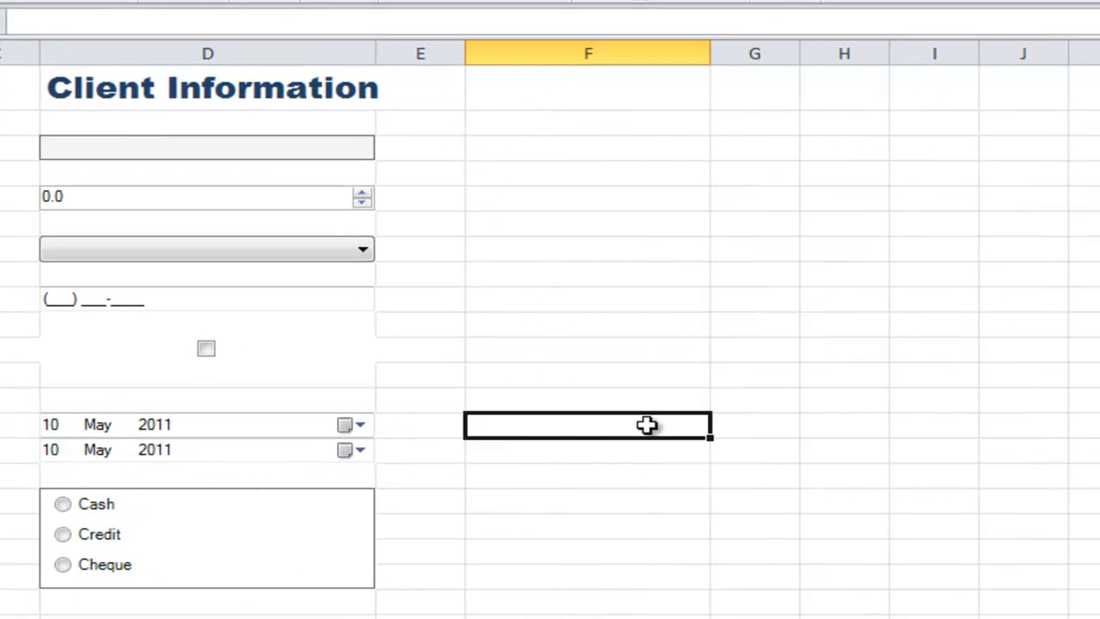
Step: Enter the label "Emergency Contacts" in cell F14 and insert a grid control across G14 to I18
text(Emergency Contacts)
drag(739, 421, 949, 528)
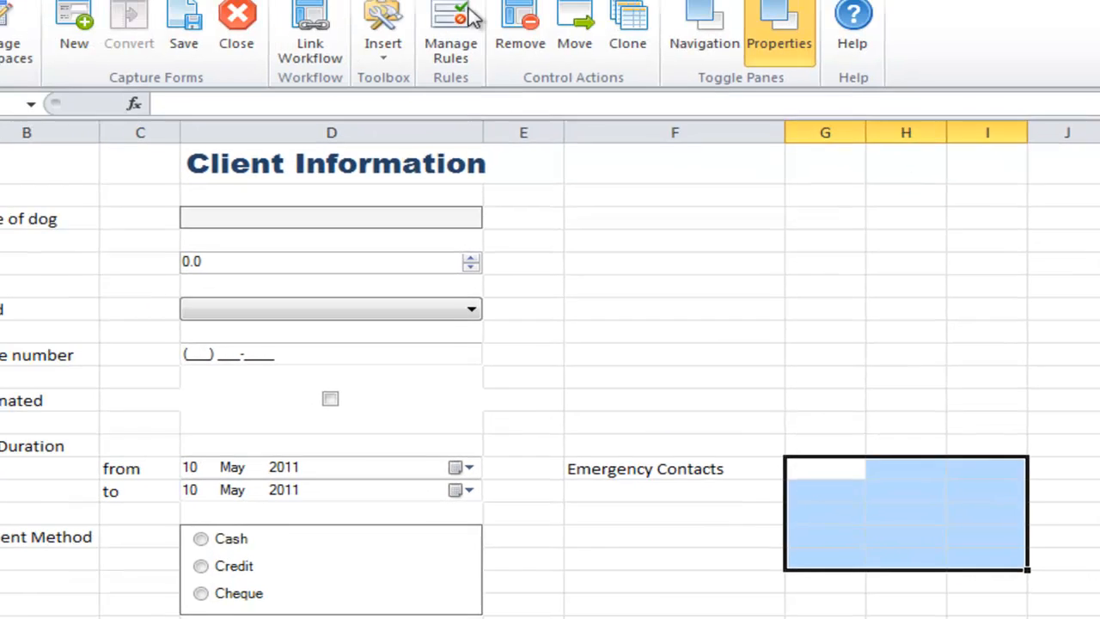
click(385, 30)
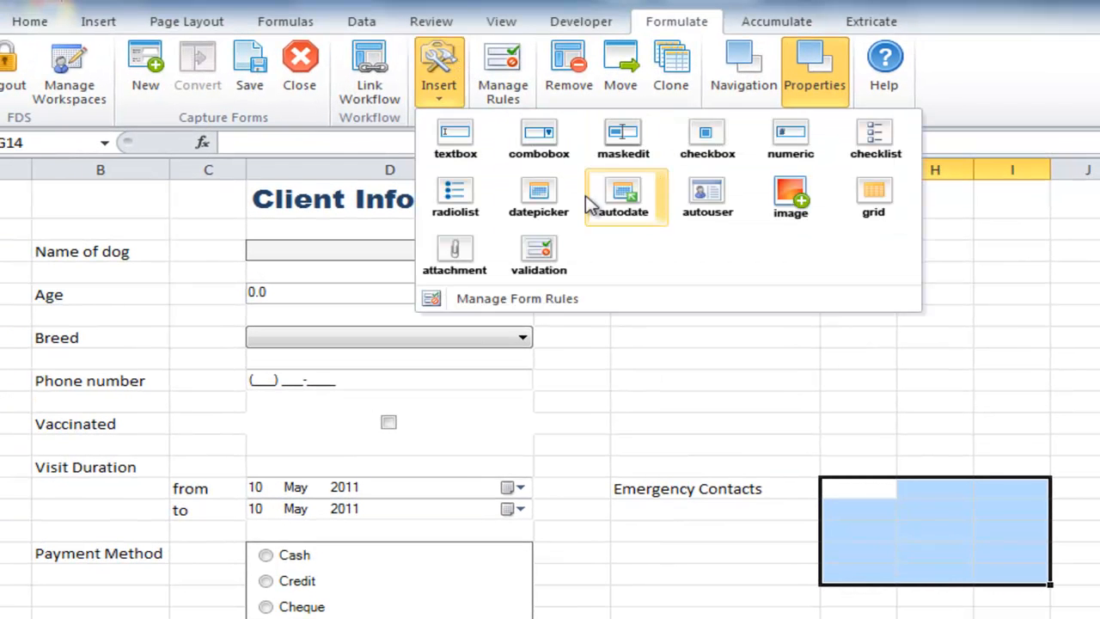
click(870, 196)
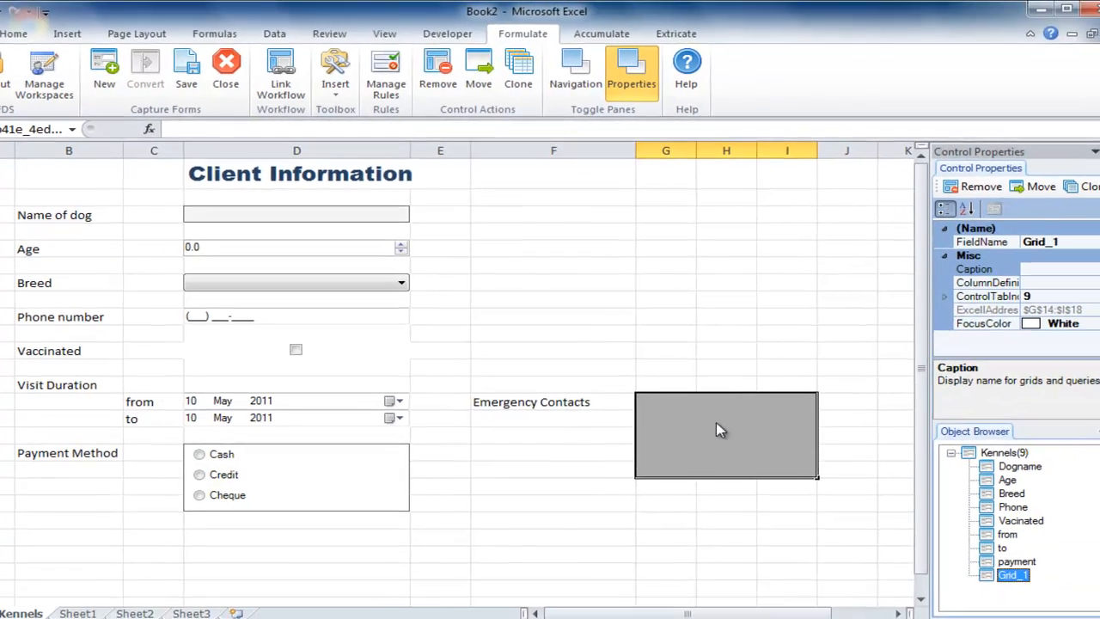
Step: Add a textbox column and a masked column to the emergency contacts grid
double_click(721, 430)
click(273, 86)
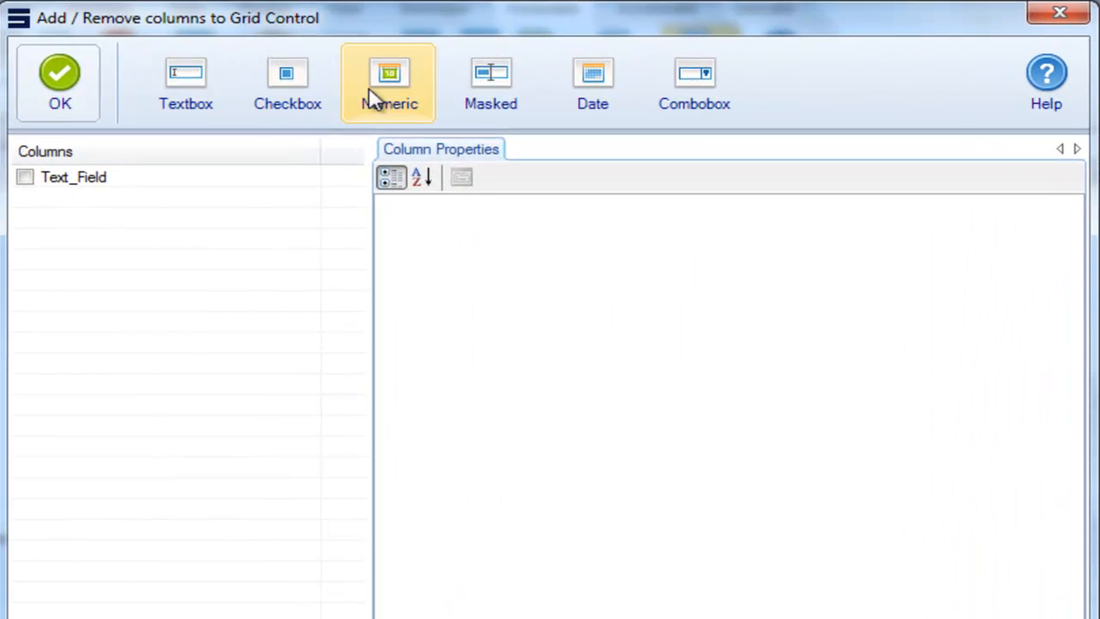
click(484, 91)
Step: Give the grid's masked column the pre-installed Phone number mask and the field name Phone
click(81, 211)
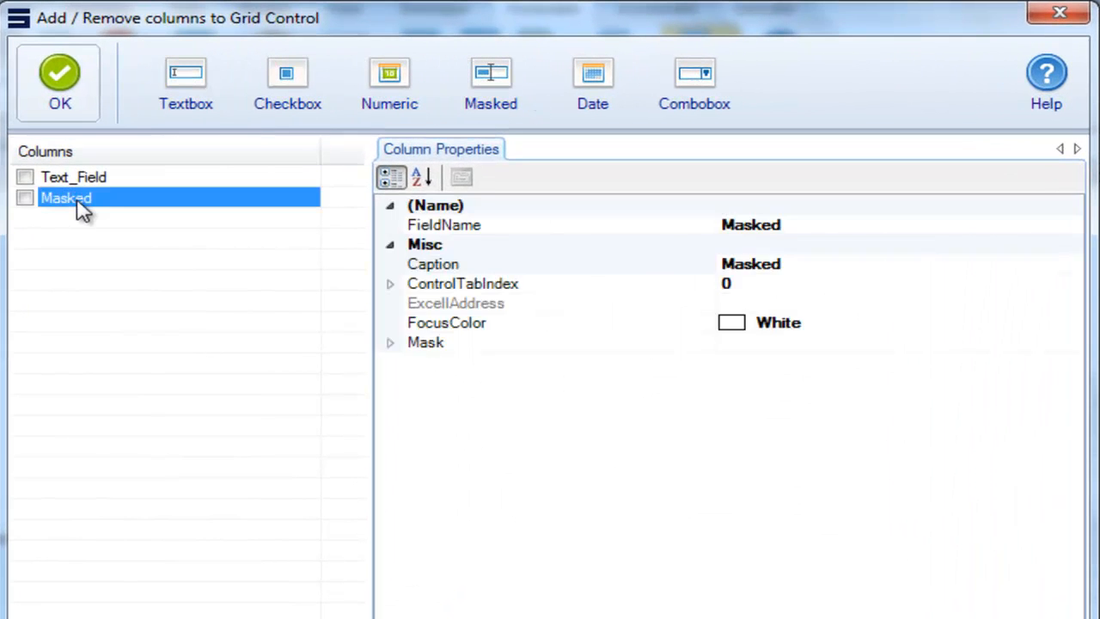
click(741, 343)
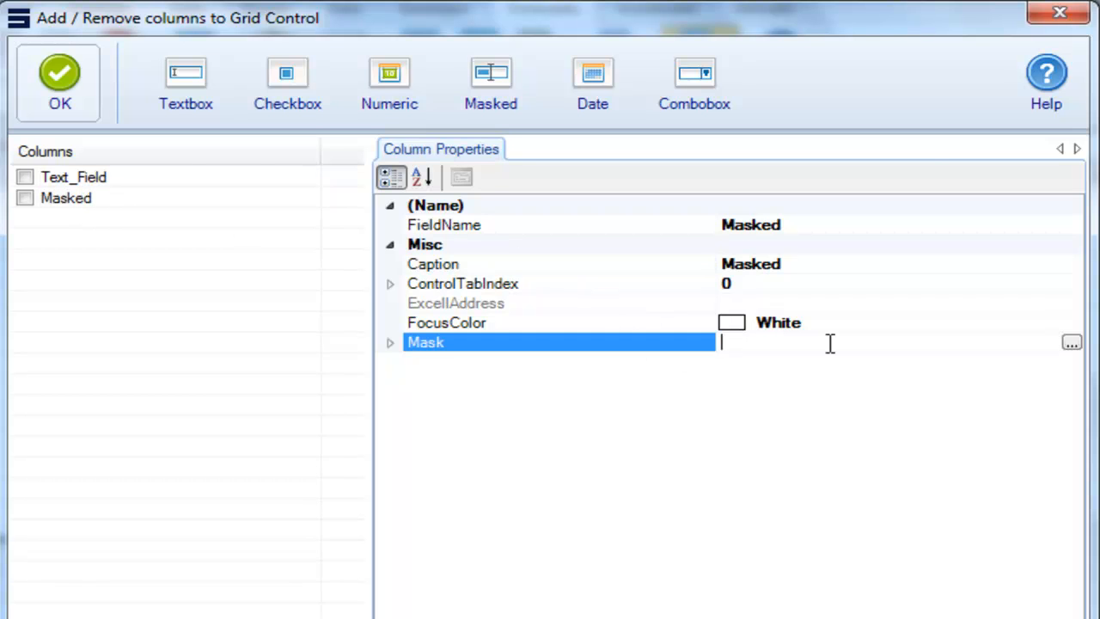
click(1078, 345)
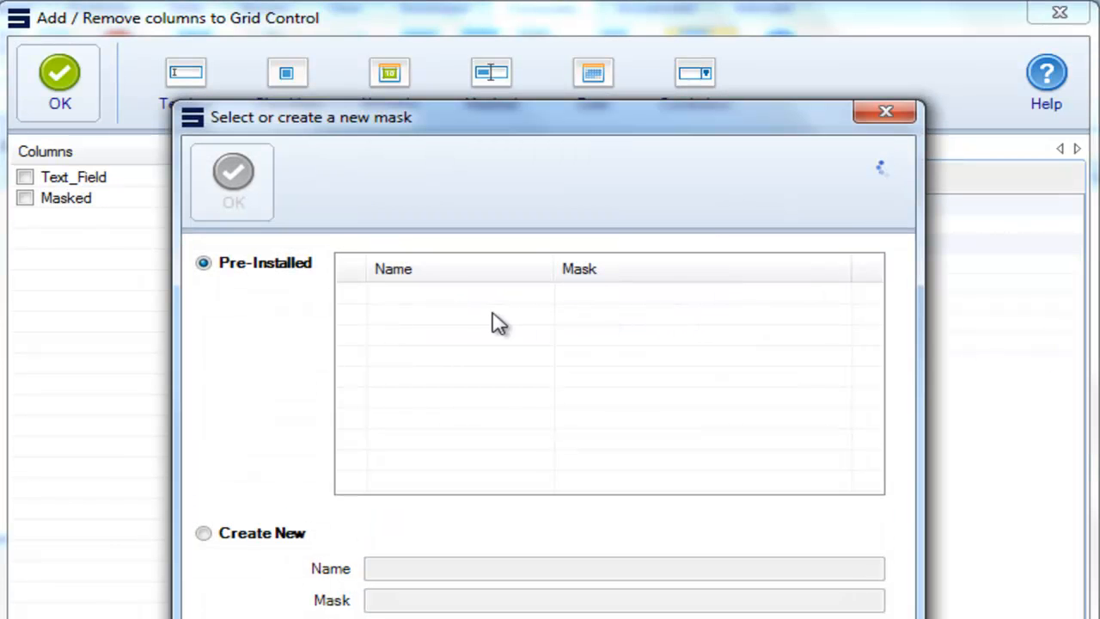
click(447, 318)
click(252, 191)
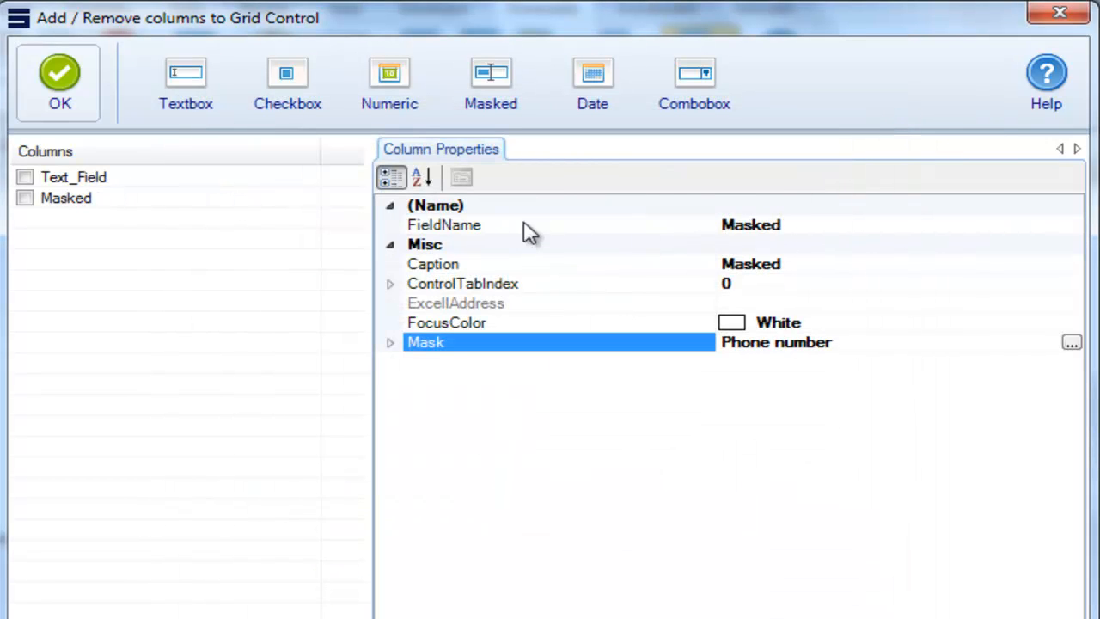
click(528, 227)
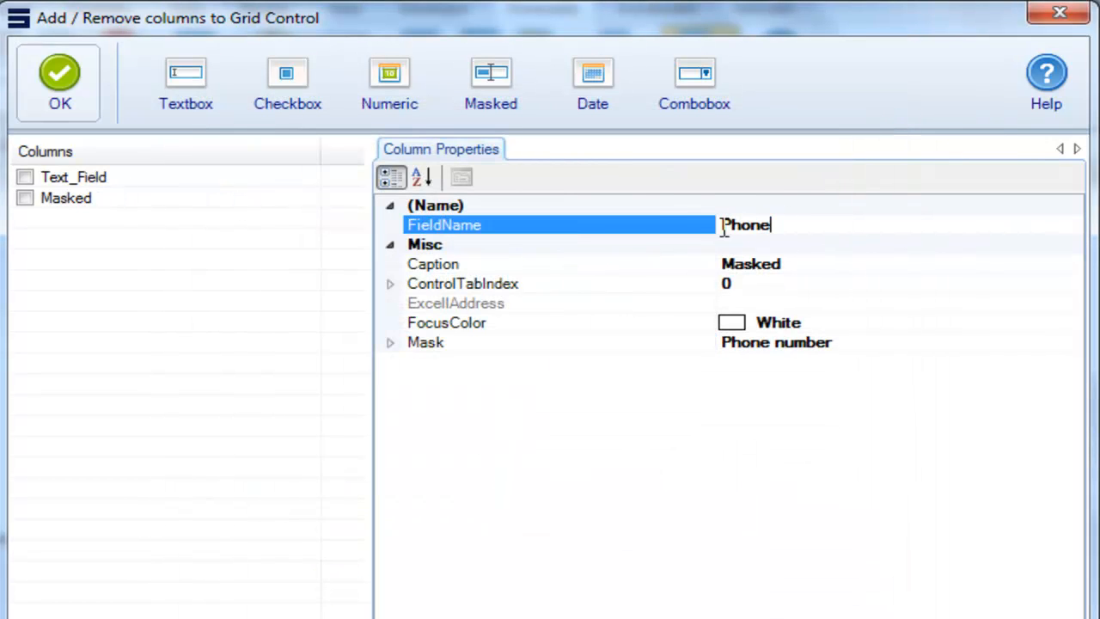
Step: Set the field name of the grid's text column to Contact and apply the grid columns
click(157, 181)
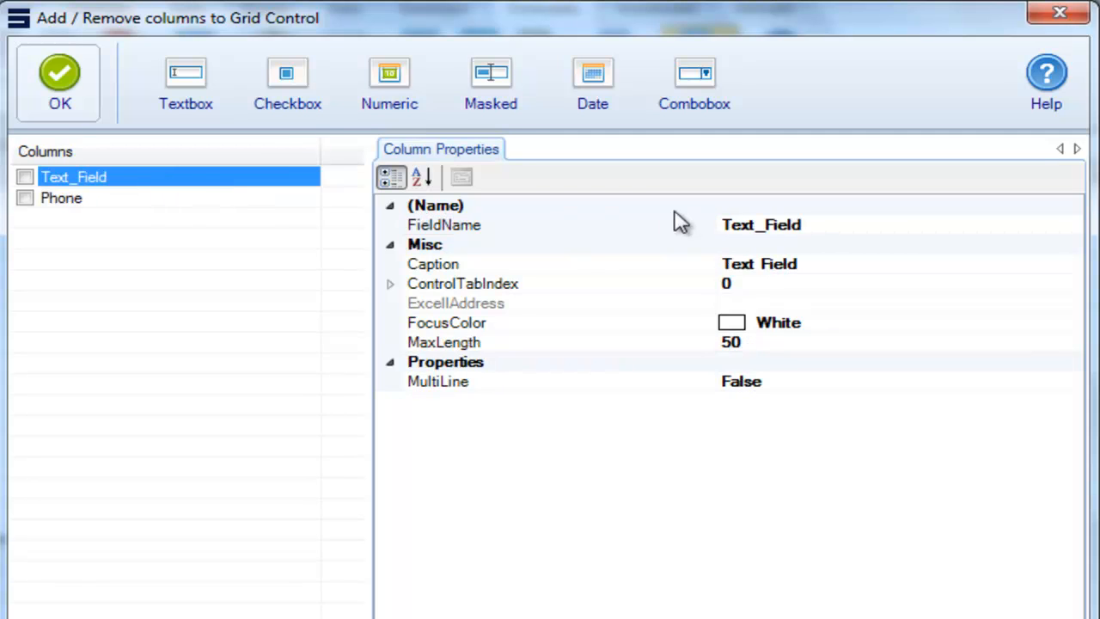
click(798, 222)
drag(813, 223, 715, 223)
text(Contact)
key(Return)
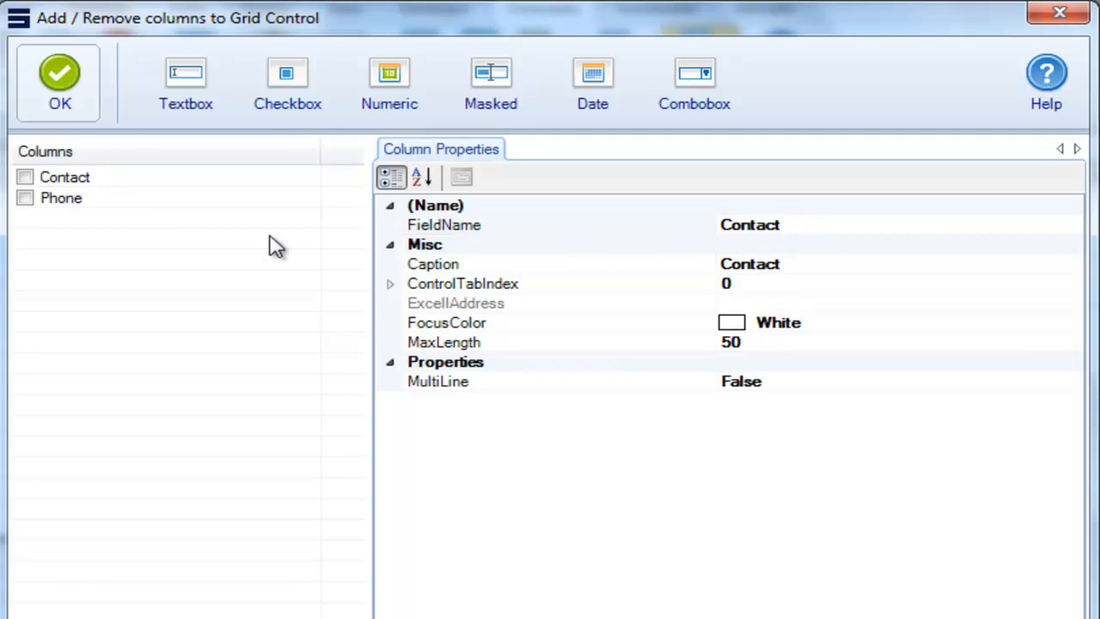
click(81, 101)
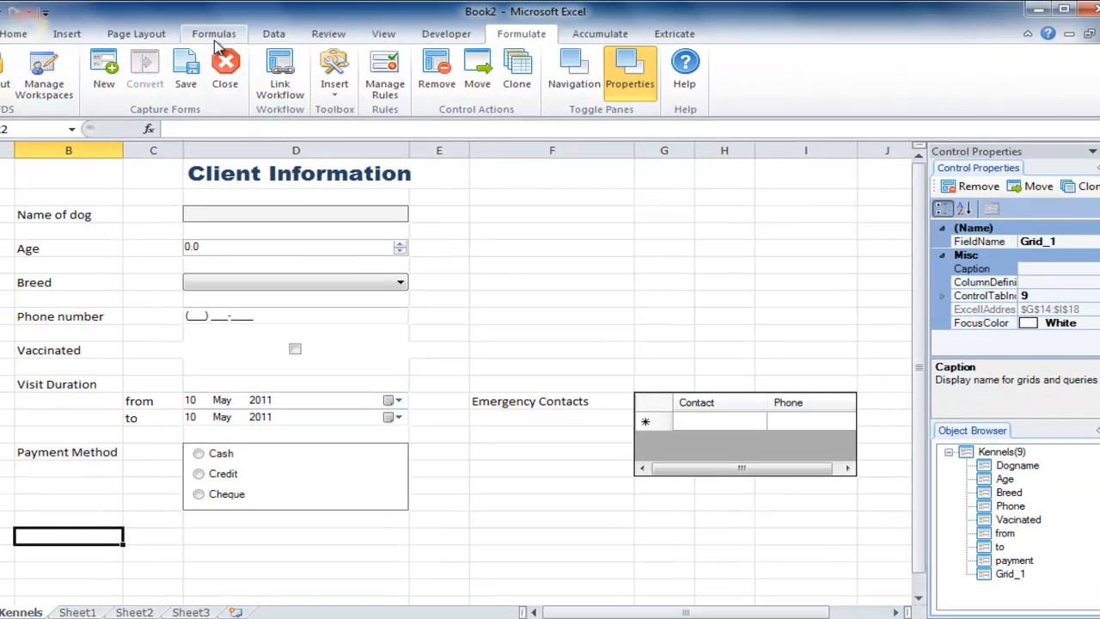
Step: Insert an autodate control in cell B22 and an autouser control in cell B23
click(335, 73)
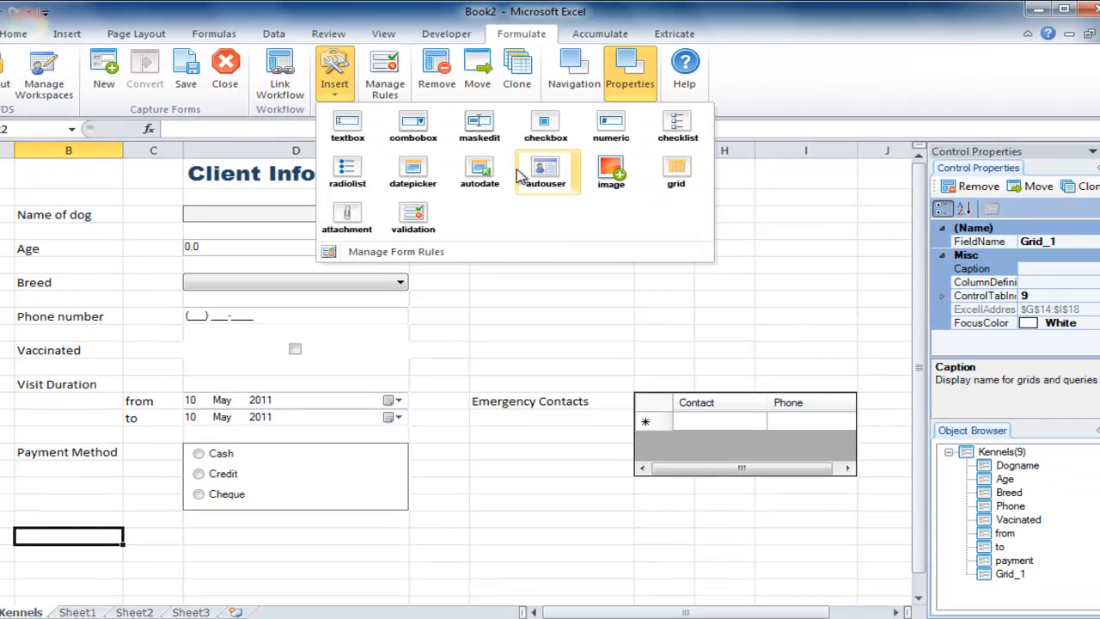
click(480, 172)
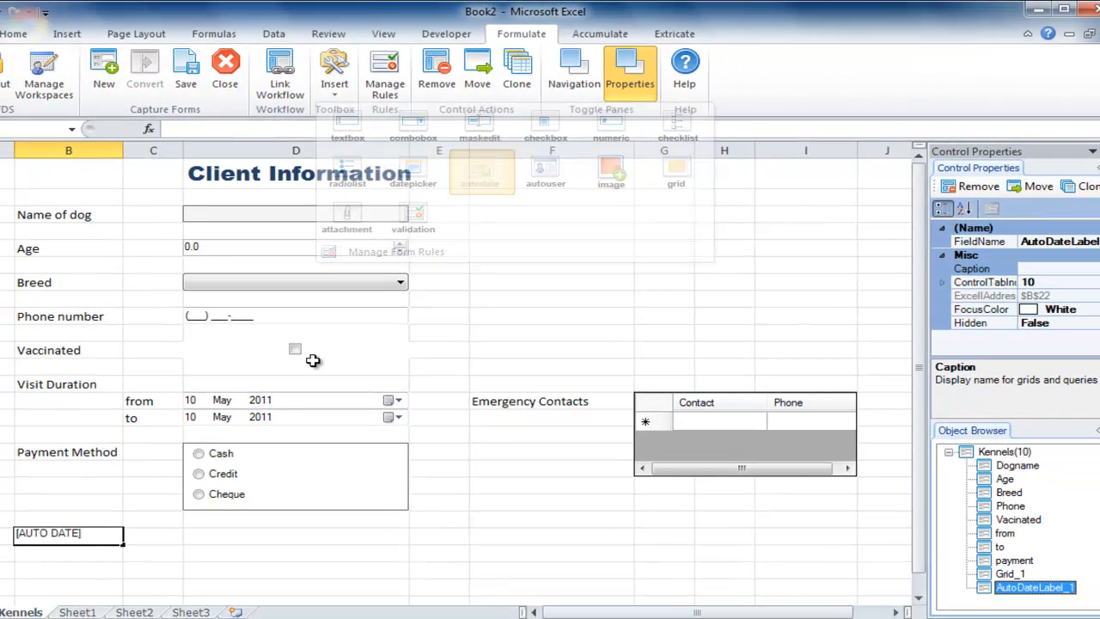
click(88, 554)
click(337, 77)
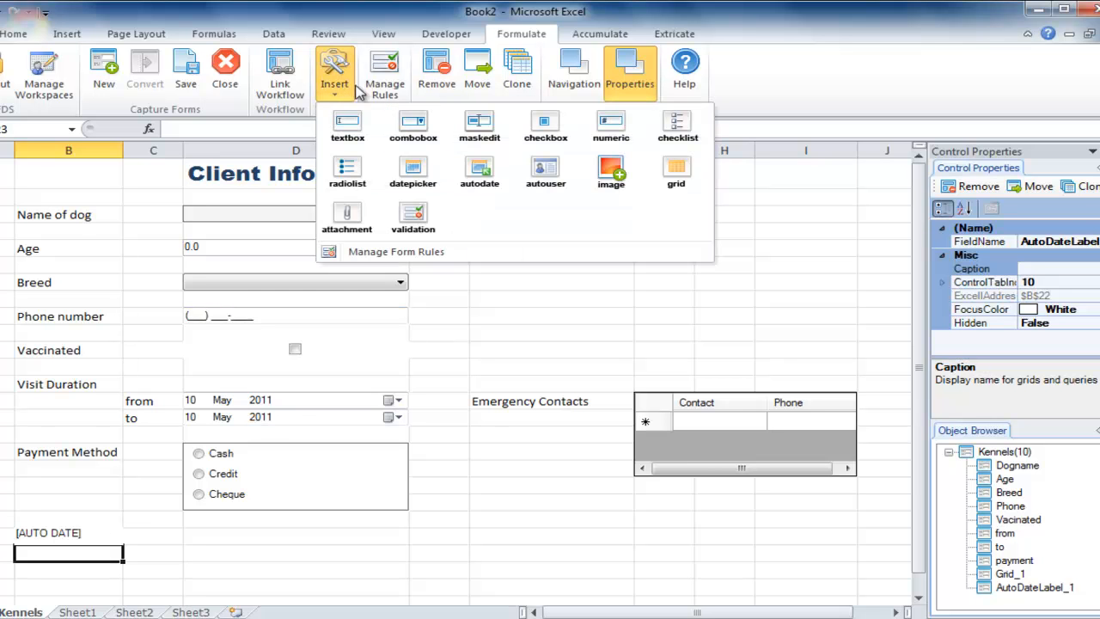
click(550, 169)
Step: Insert an image control across cells G2 to H6
drag(638, 189, 736, 277)
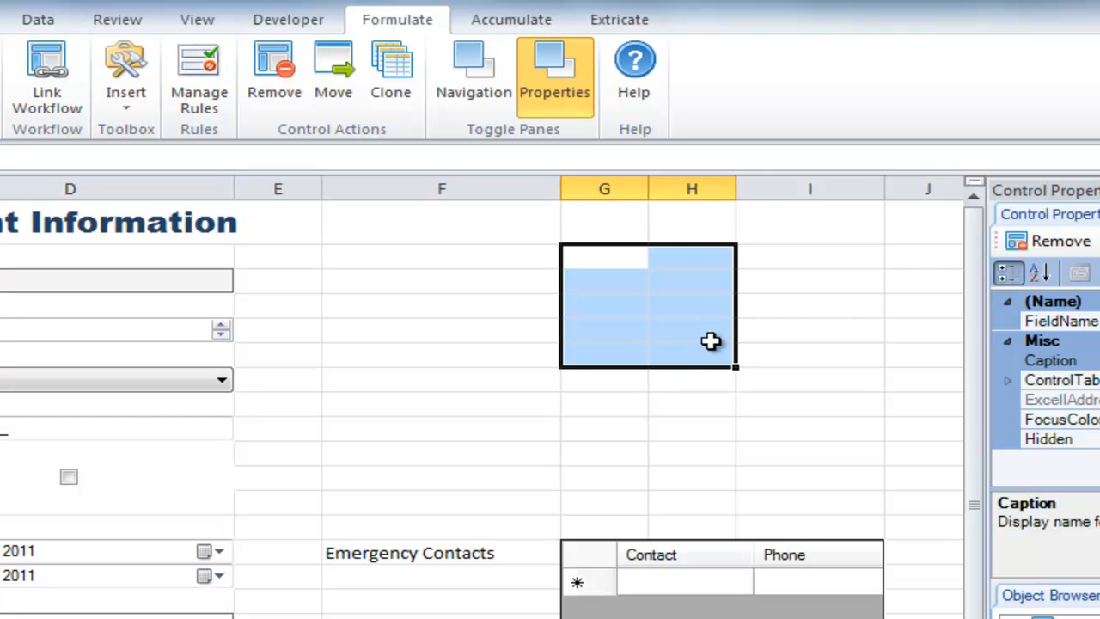
click(140, 102)
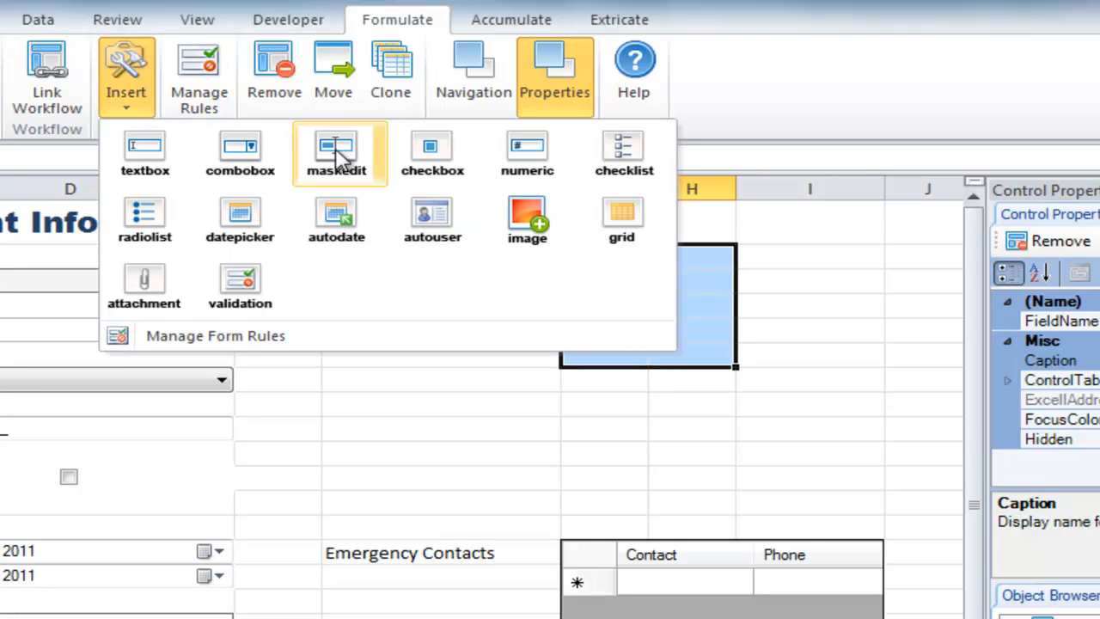
click(527, 217)
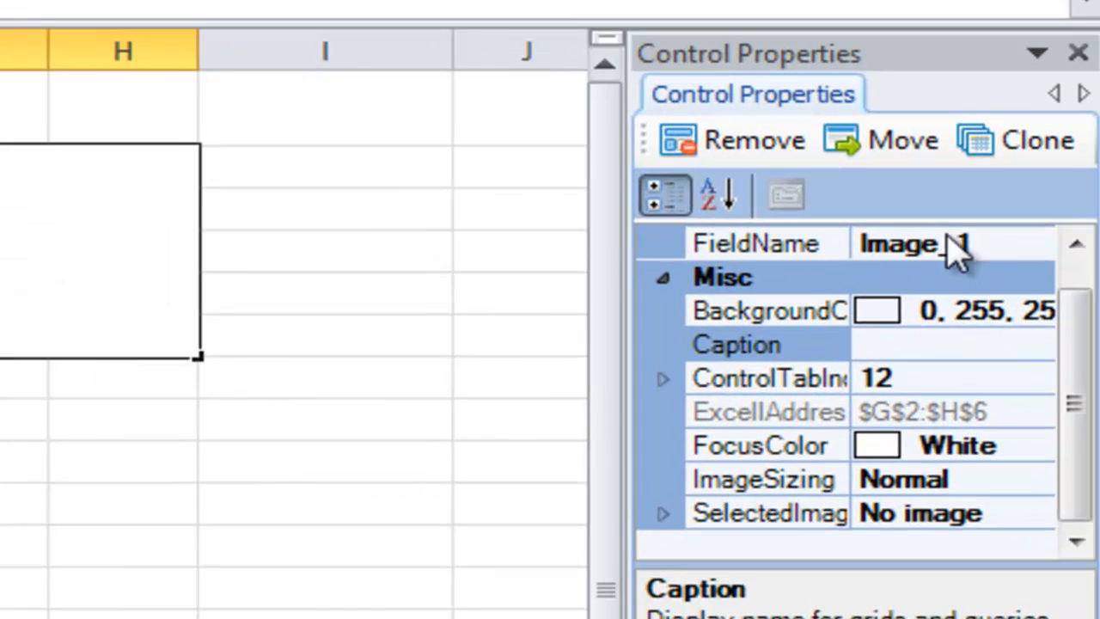
Step: Set the field name of the image control in G2:H6 to Logo
click(1029, 239)
click(1029, 239)
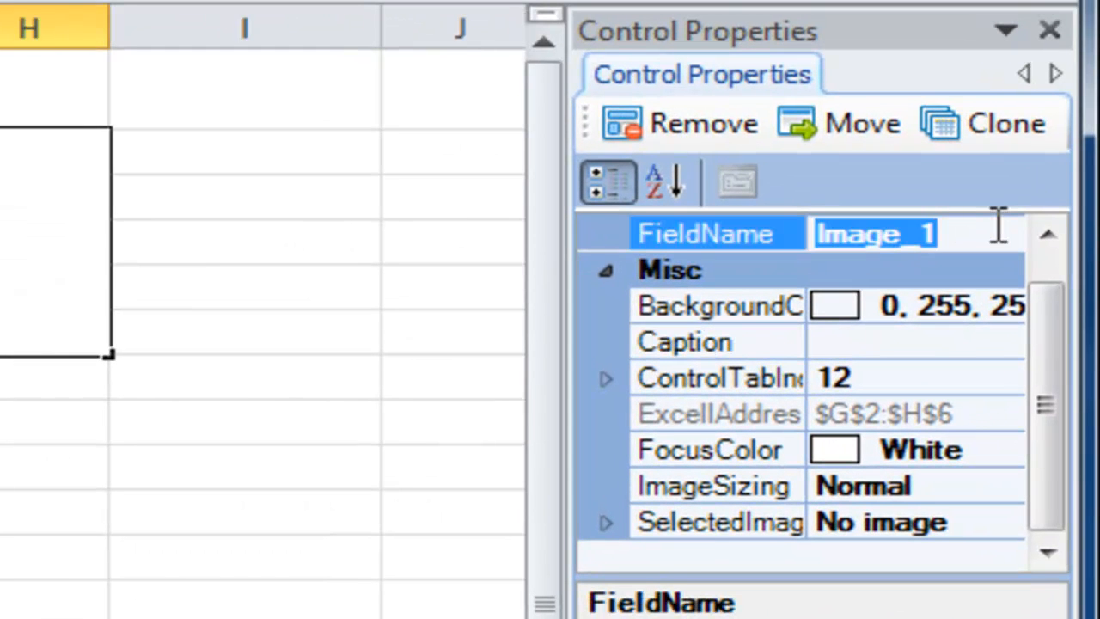
text(Logo)
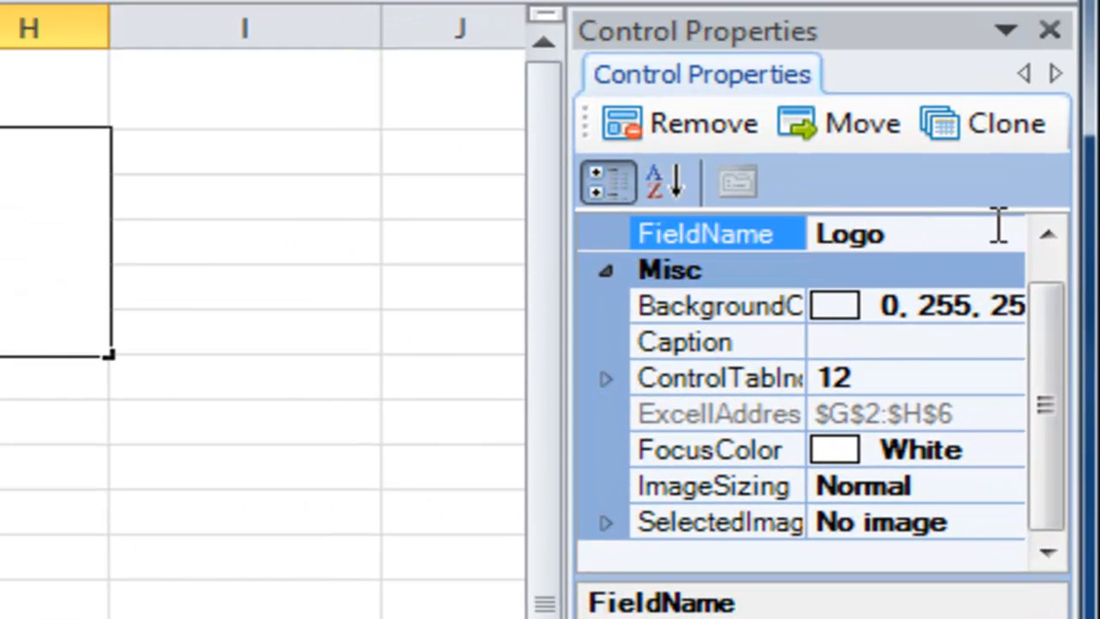
key(Return)
Step: Load the kennel picture from the Pictures library into the Logo image control
click(1014, 512)
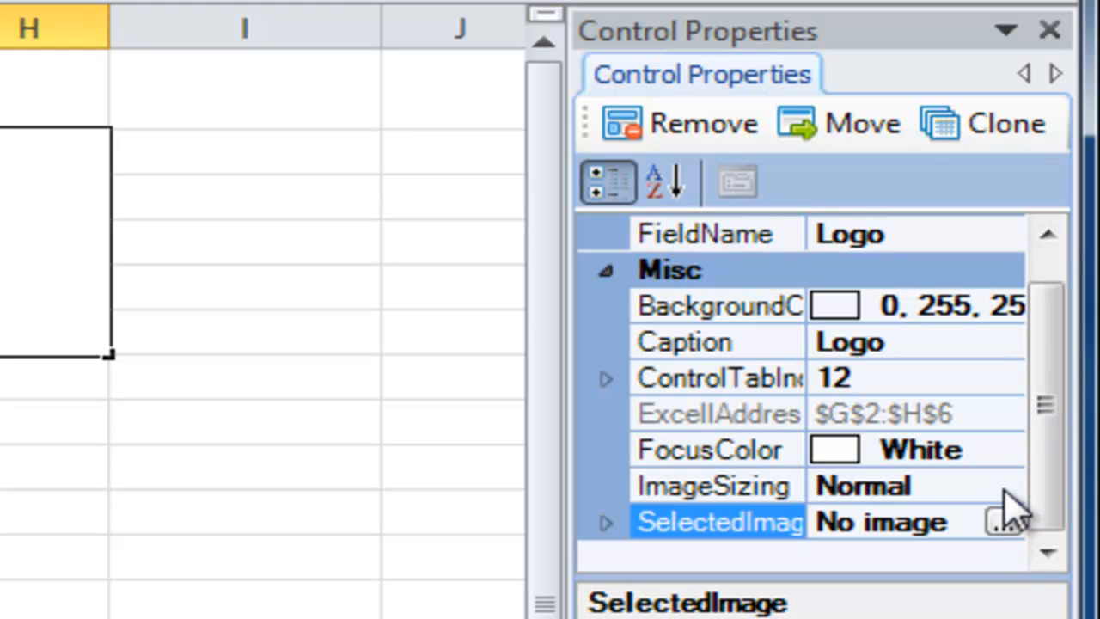
click(1004, 523)
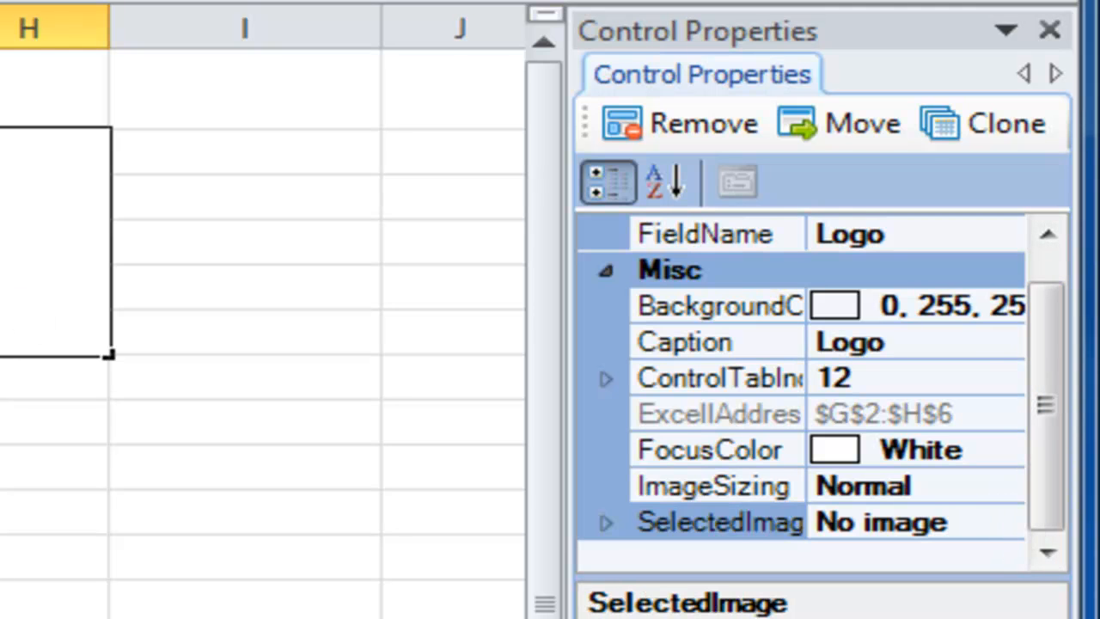
scroll(343, 275, down, 4)
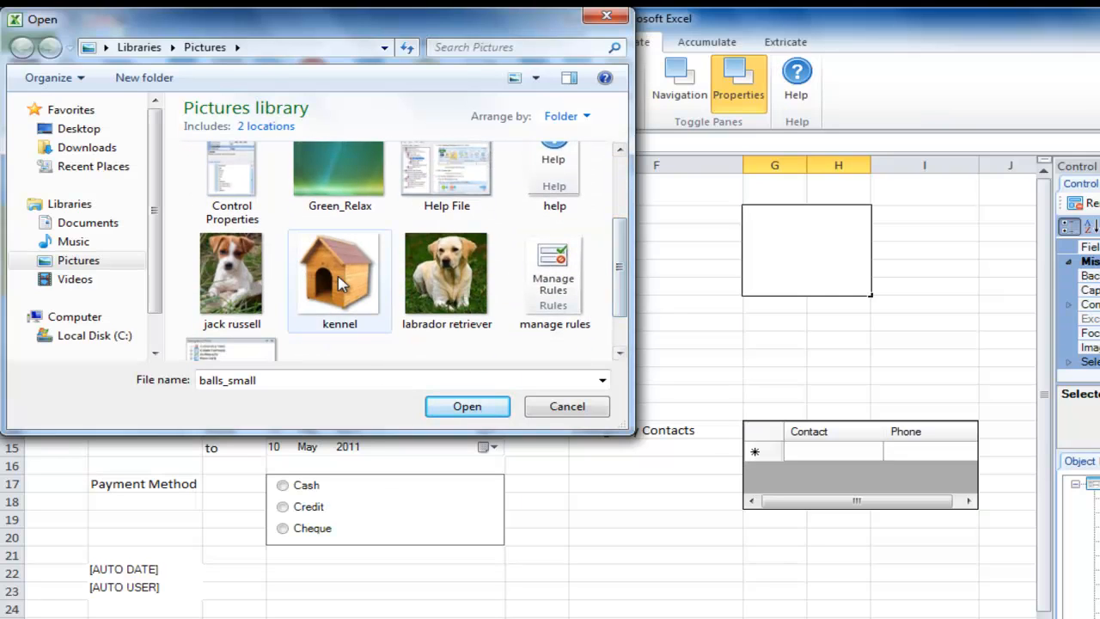
click(340, 284)
click(482, 407)
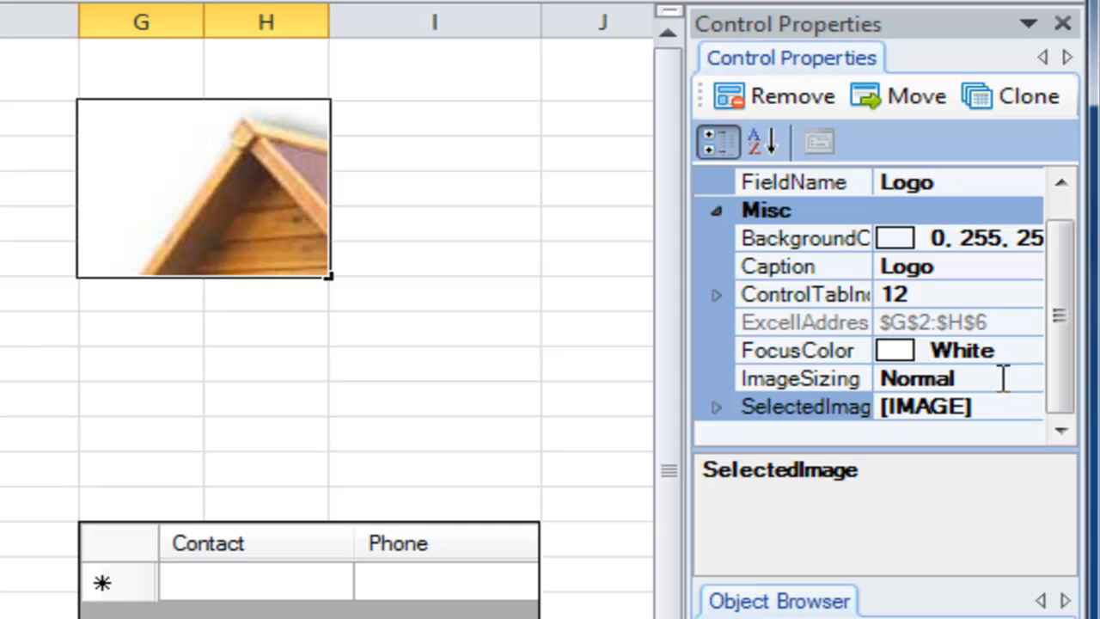
Step: Change the Logo control's image sizing so that the whole kennel picture fits inside it
click(1003, 378)
click(1025, 384)
click(937, 435)
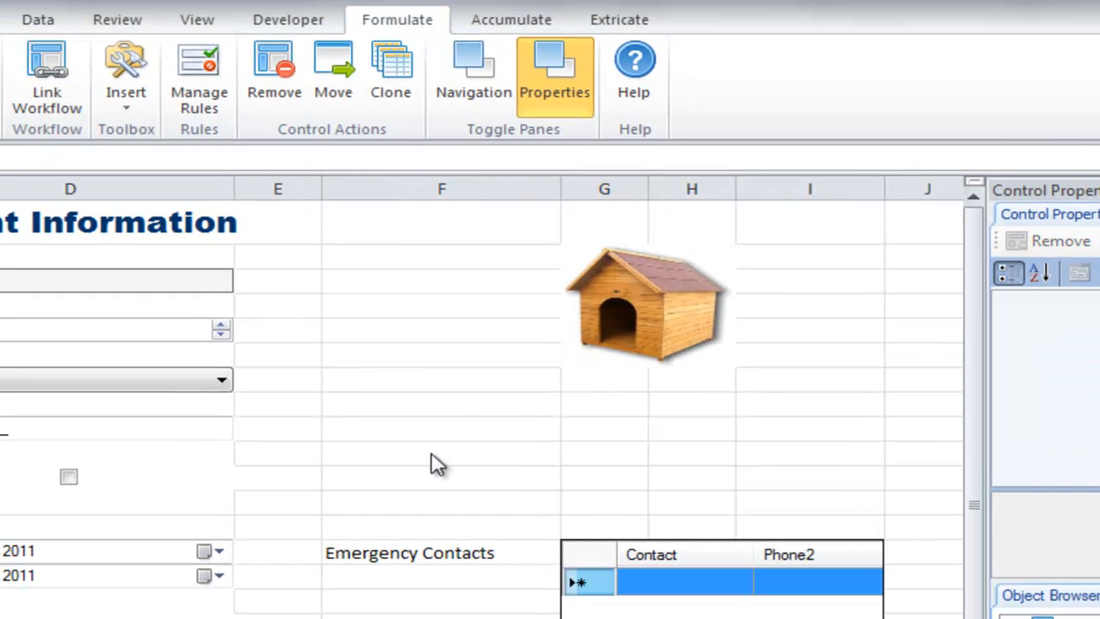
Step: Enter the label "Record" in cell F11 and insert an attachment control in cell H11
click(395, 471)
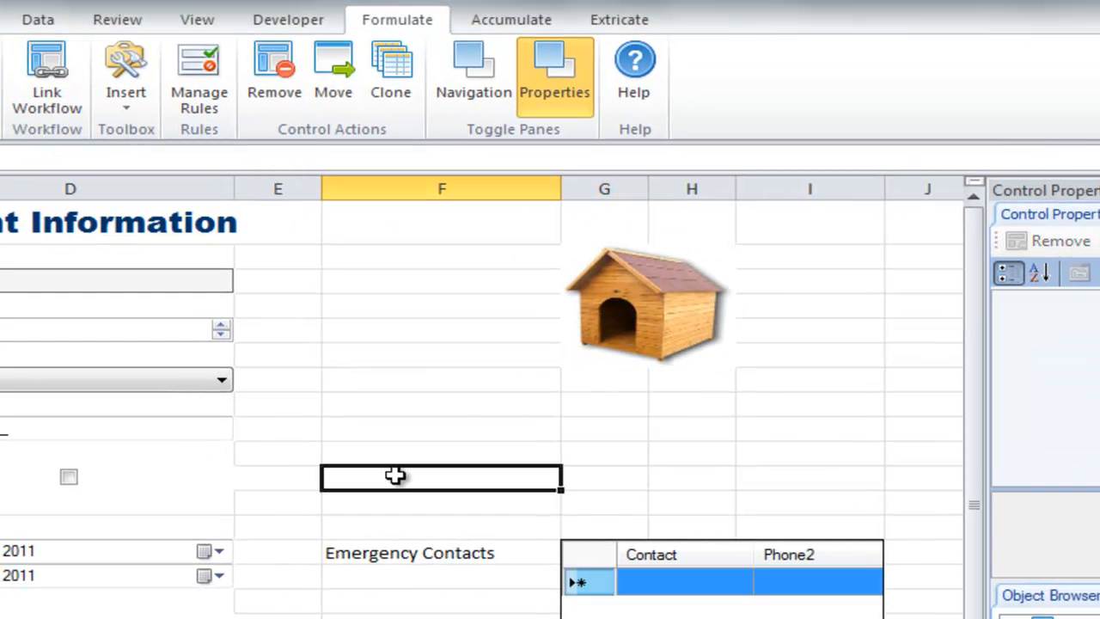
text(Record)
click(672, 479)
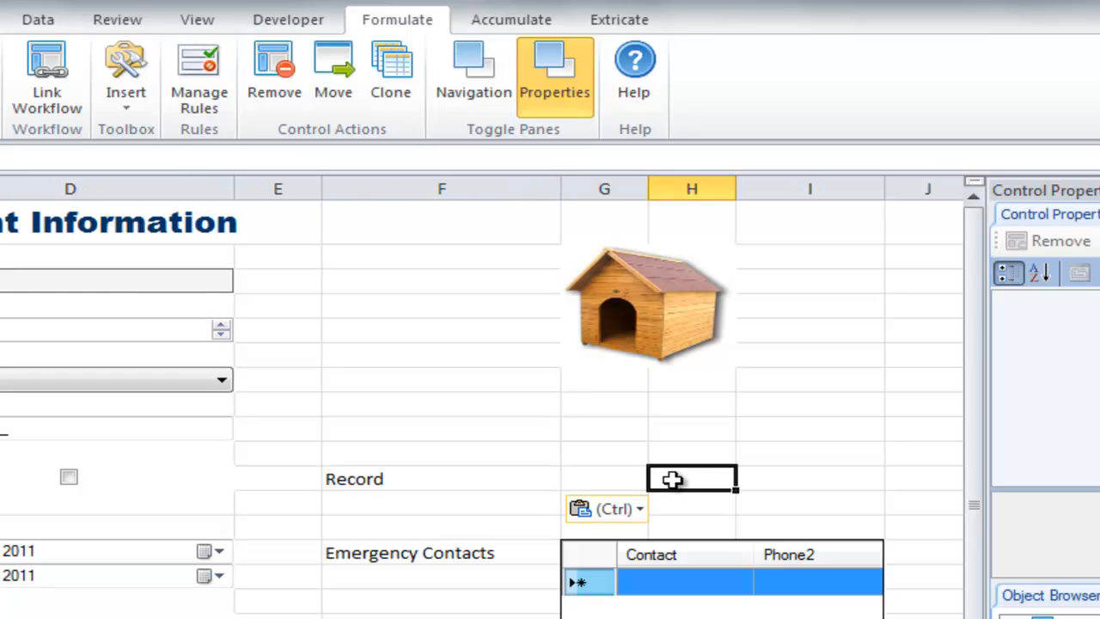
click(143, 103)
click(148, 283)
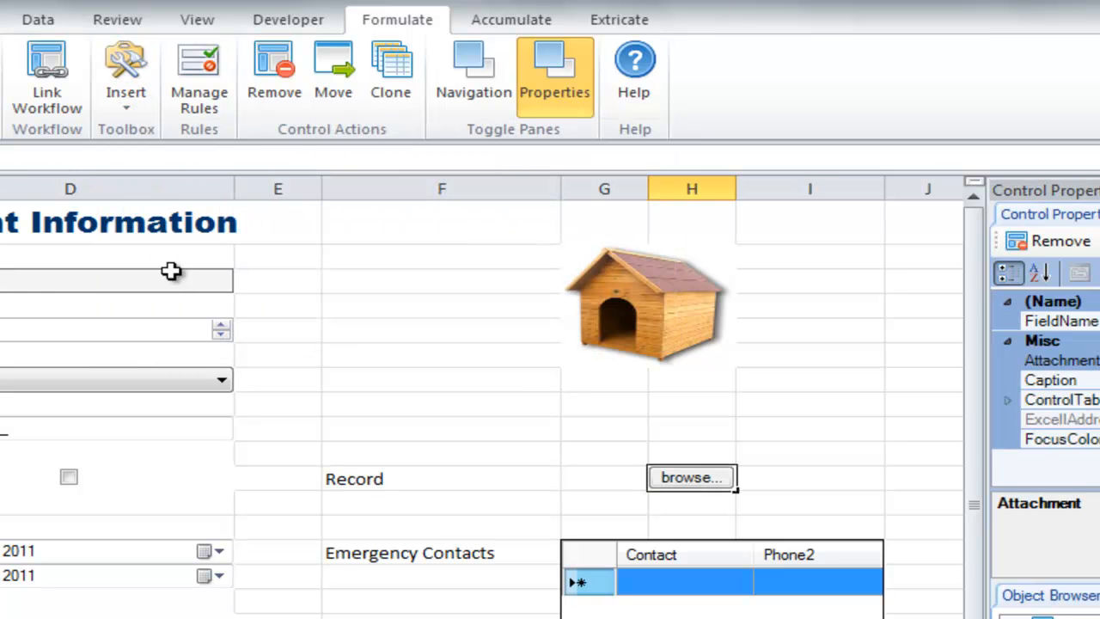
Step: Insert a validation control in cell E3, beside the dog name field, and set its field name to Validate
click(245, 274)
click(131, 105)
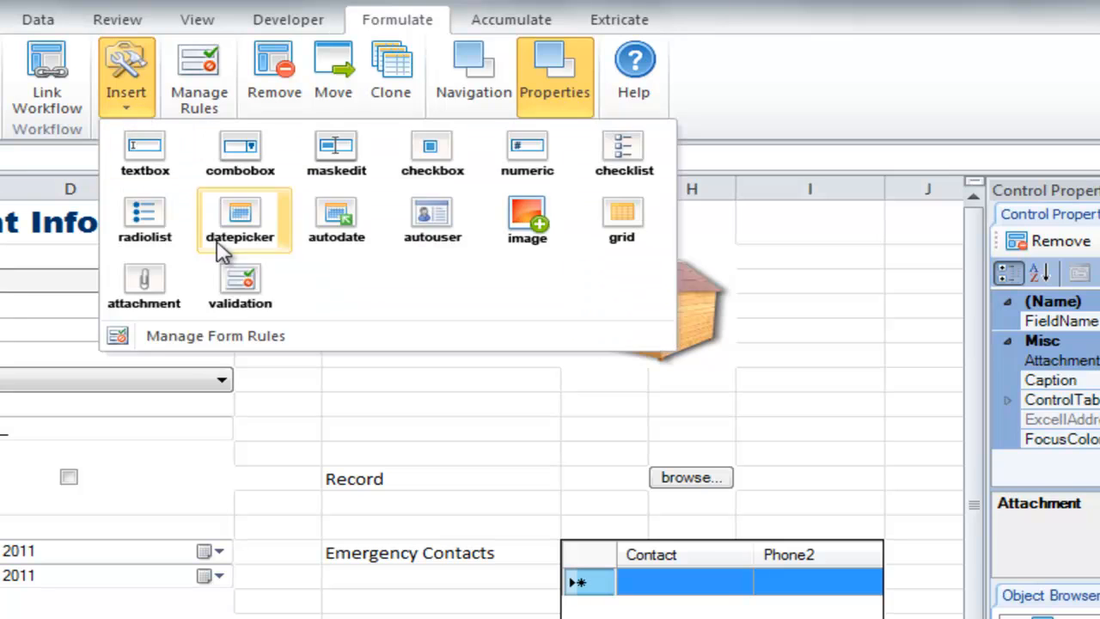
click(234, 296)
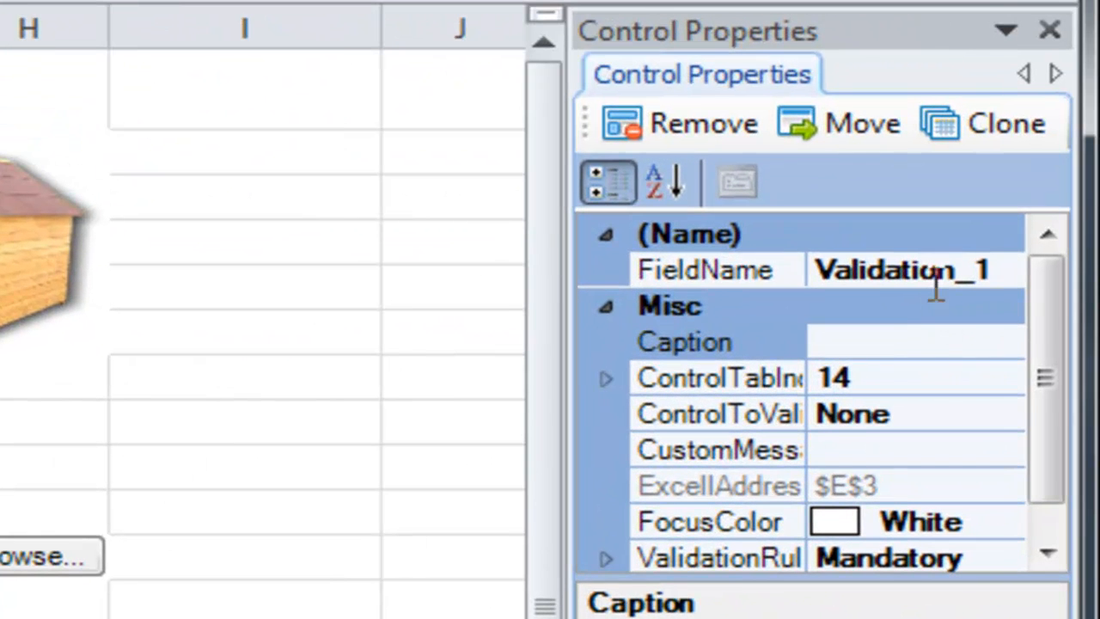
click(1099, 322)
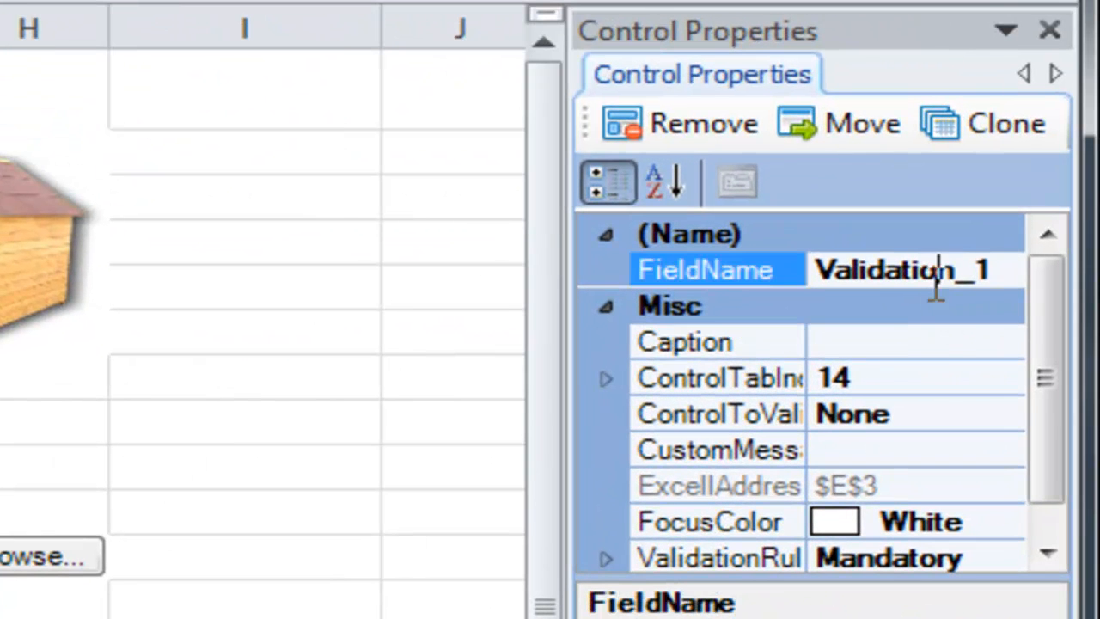
text(Validate)
key(Return)
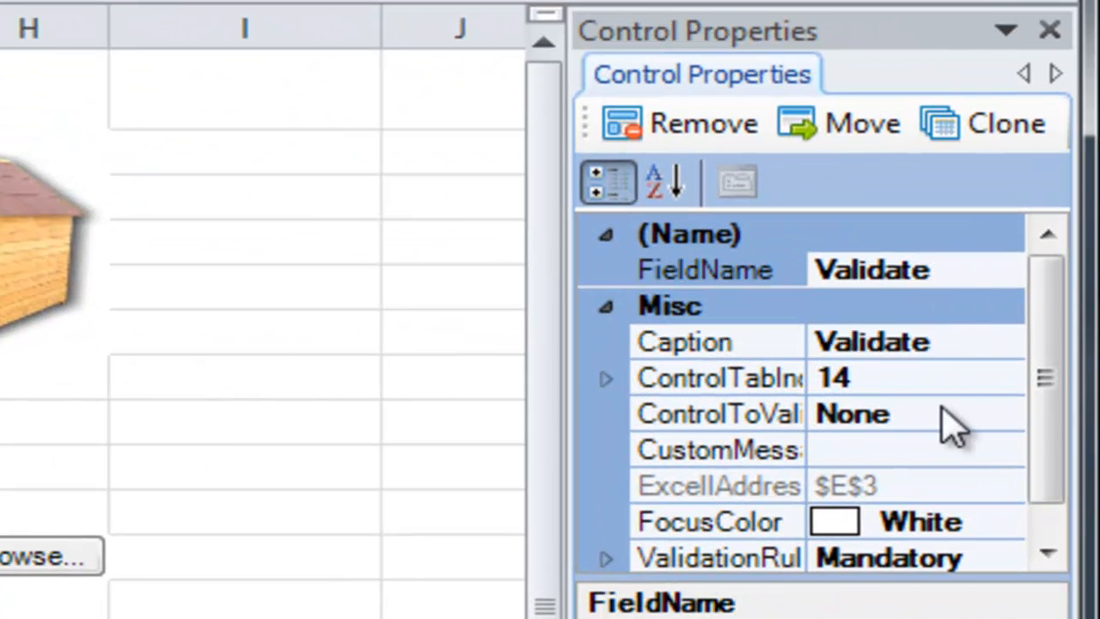
Step: Set the validation control to validate Dogname and show the custom message "Please enter a name"
click(1014, 419)
click(1005, 416)
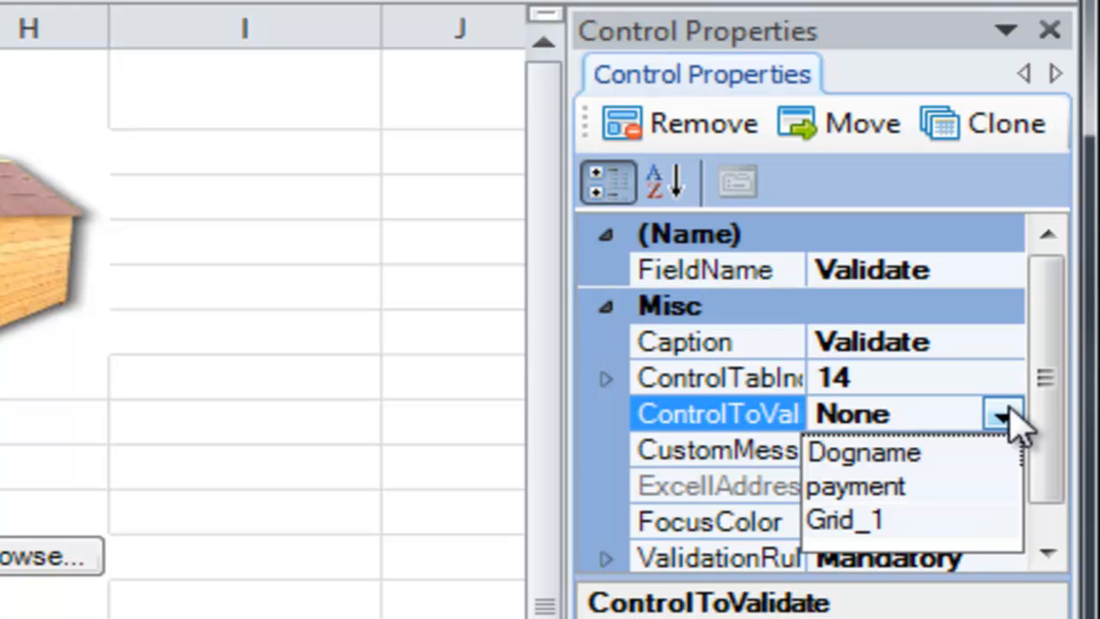
click(929, 456)
click(920, 457)
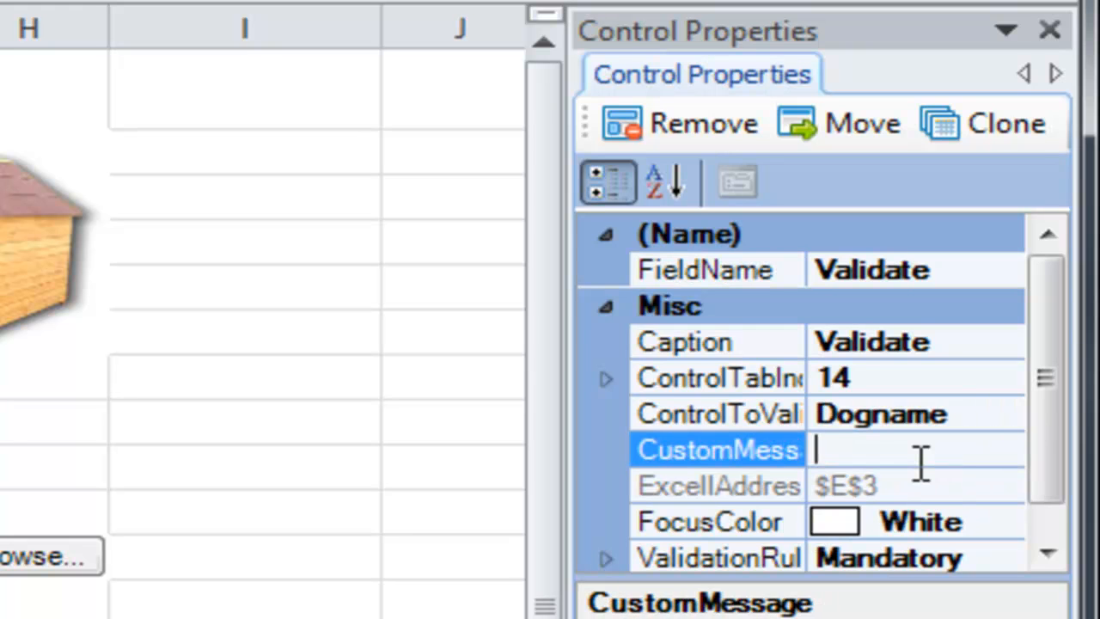
text(Please enter a name)
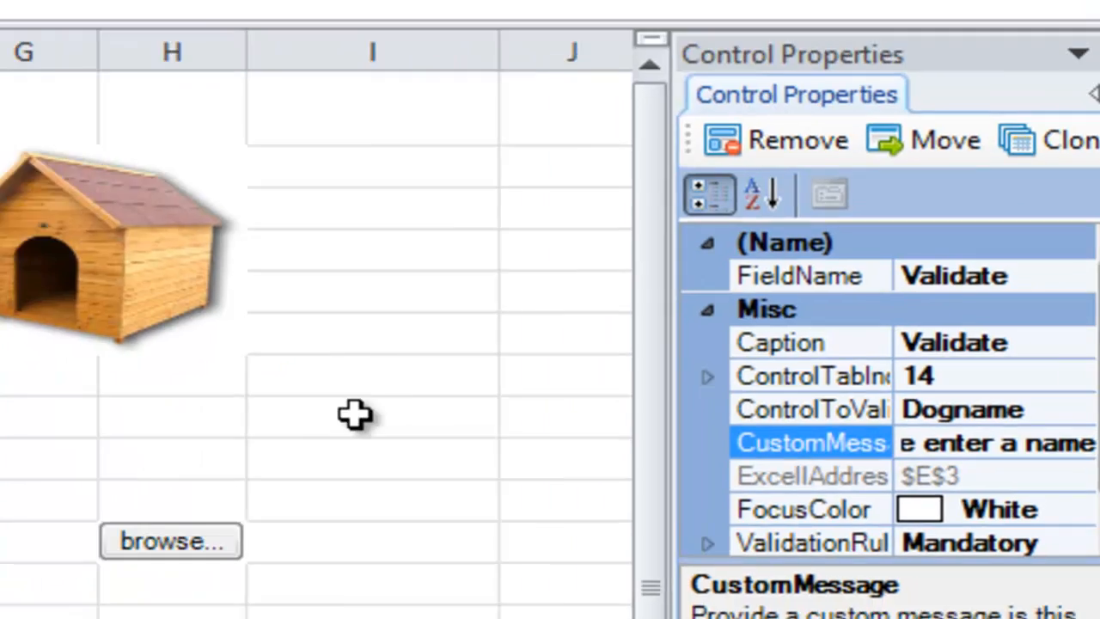
click(223, 421)
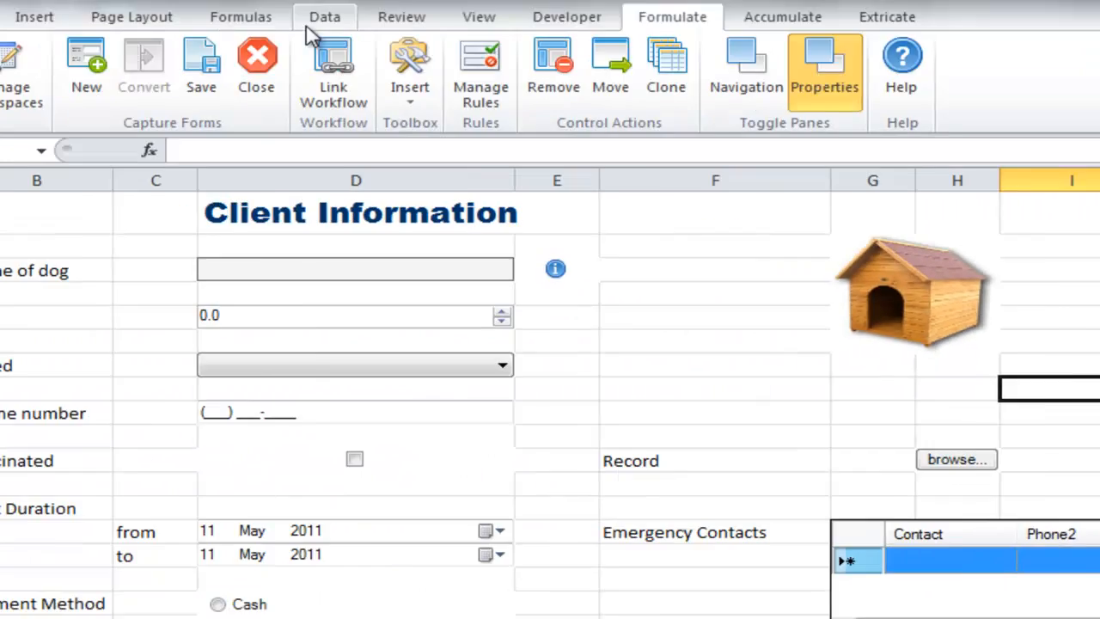